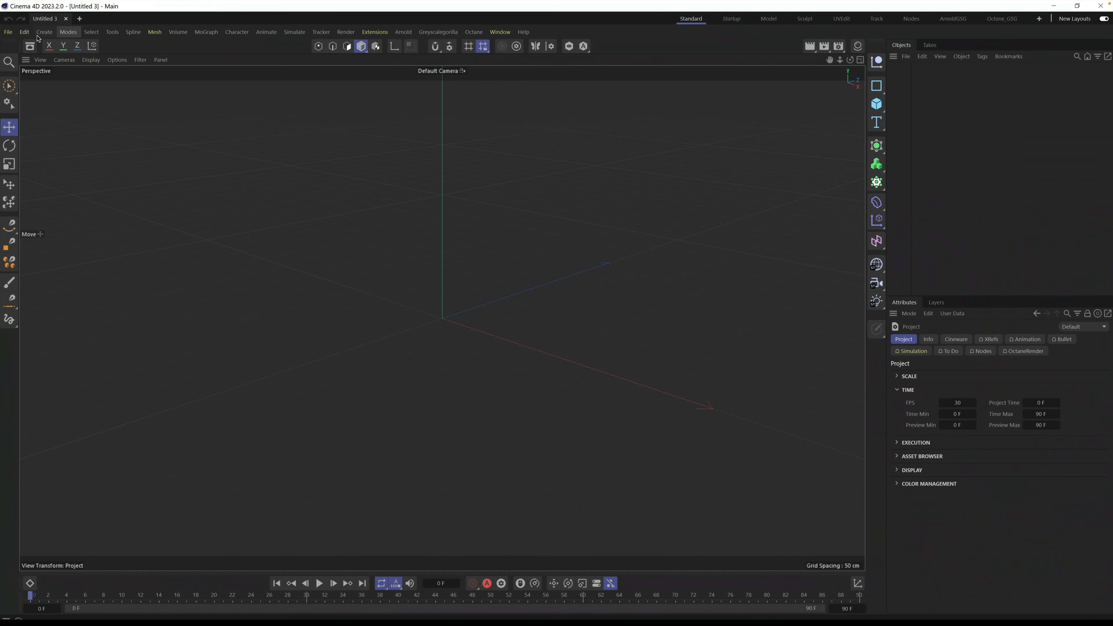
Open the recent project GSG_REDSHIFT_StarterScene_May_2023.c4d and clear the object selection
left_click(8, 31)
mouse_move(50, 87)
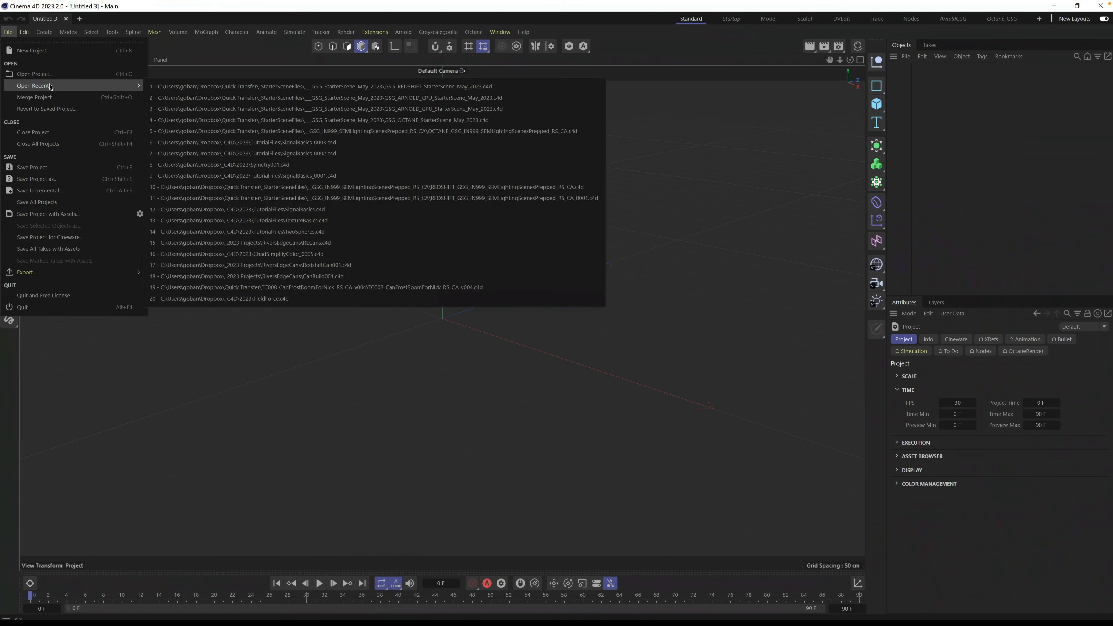
left_click(238, 89)
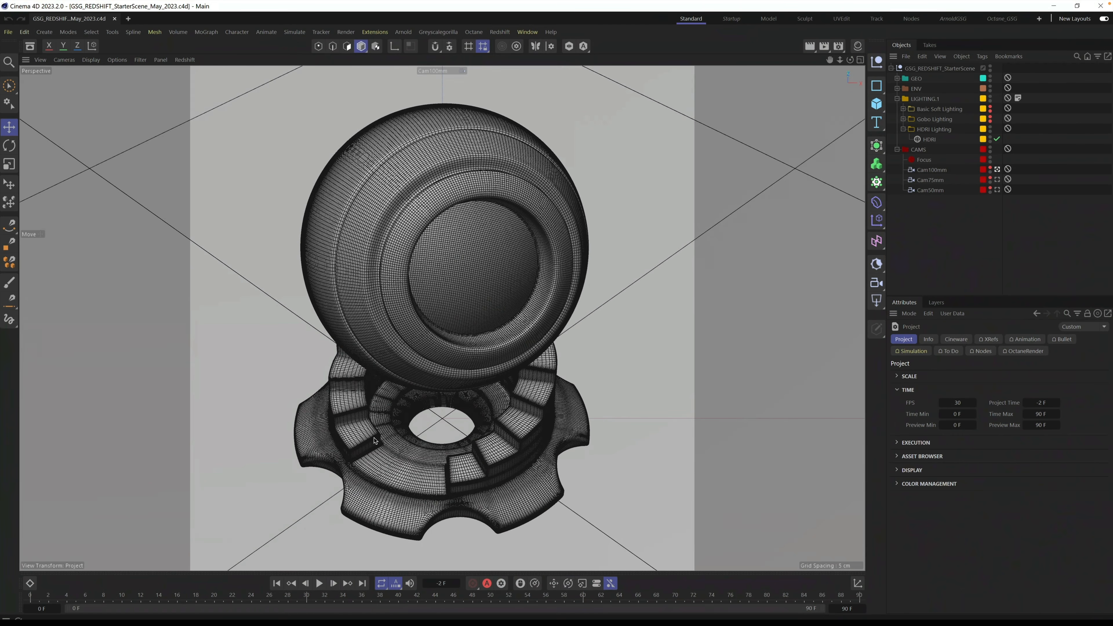
left_click(960, 225)
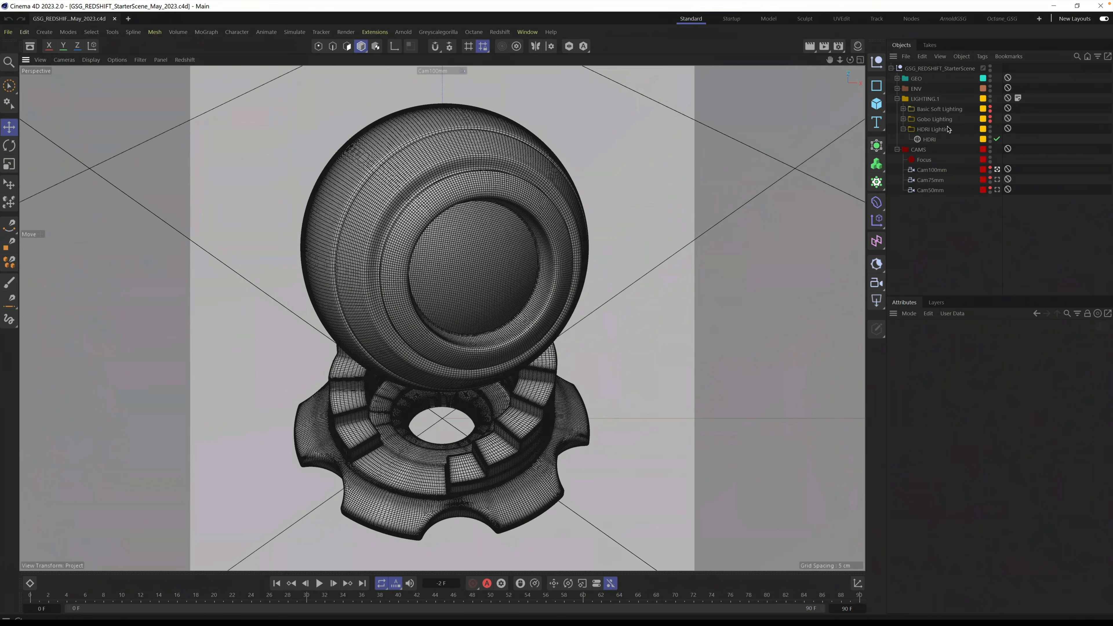
Switch to the Startup layout and start the live Redshift render
left_click(732, 21)
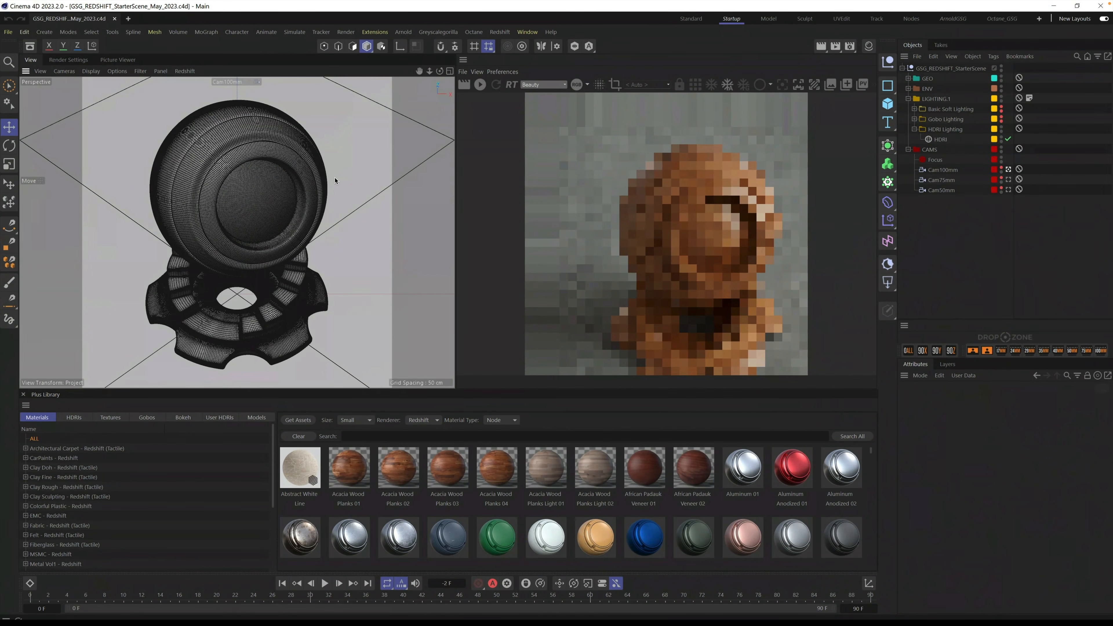
left_click(479, 85)
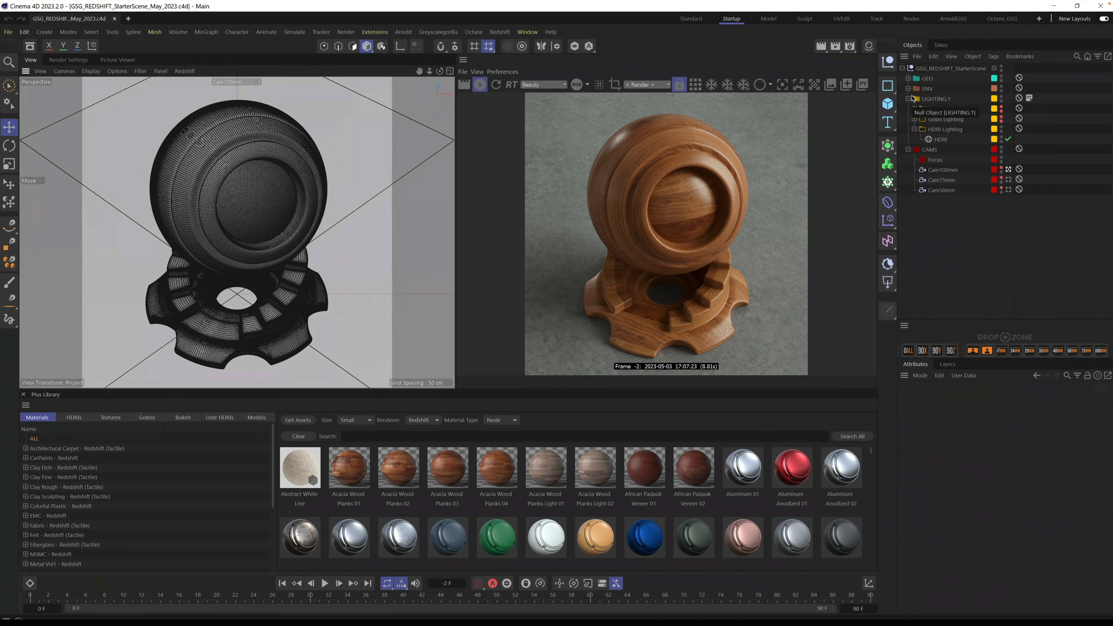
Examine the objects inside the ENV and GEO groups, leaving both groups collapsed
left_click(908, 89)
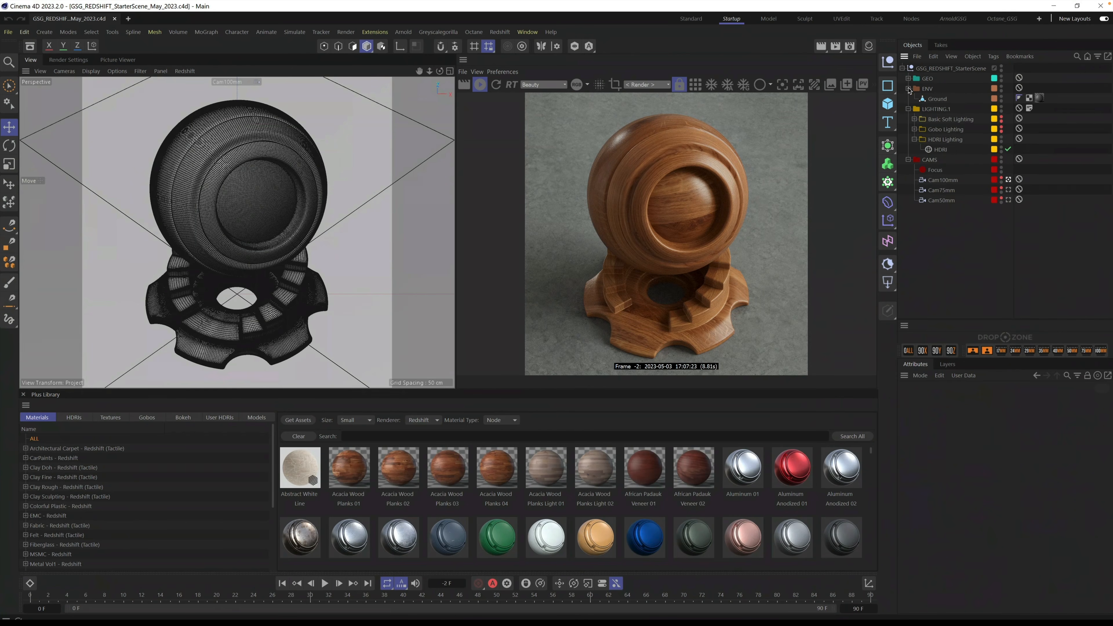
left_click(909, 79)
left_click(908, 129)
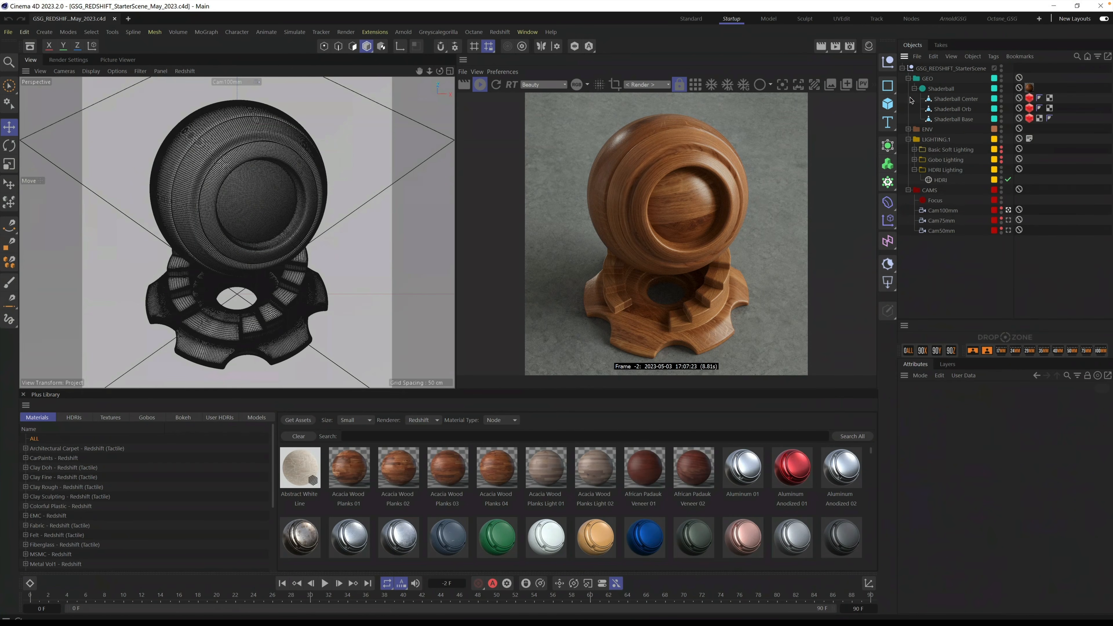
left_click(908, 79)
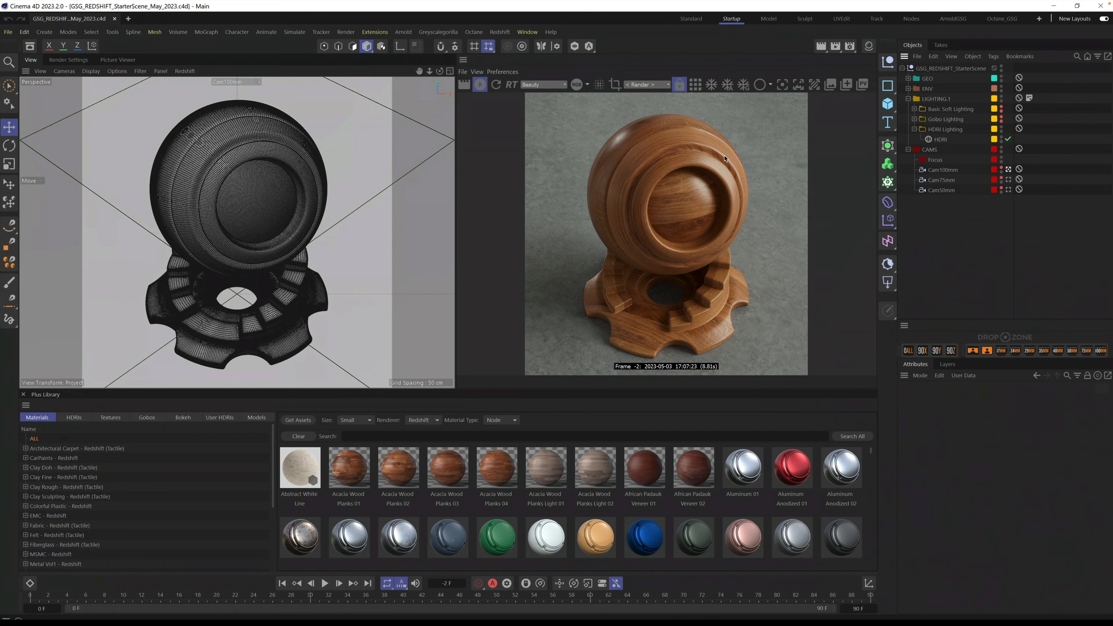
Inspect the HDRI dome light's object settings and its assigned texture
left_click(942, 141)
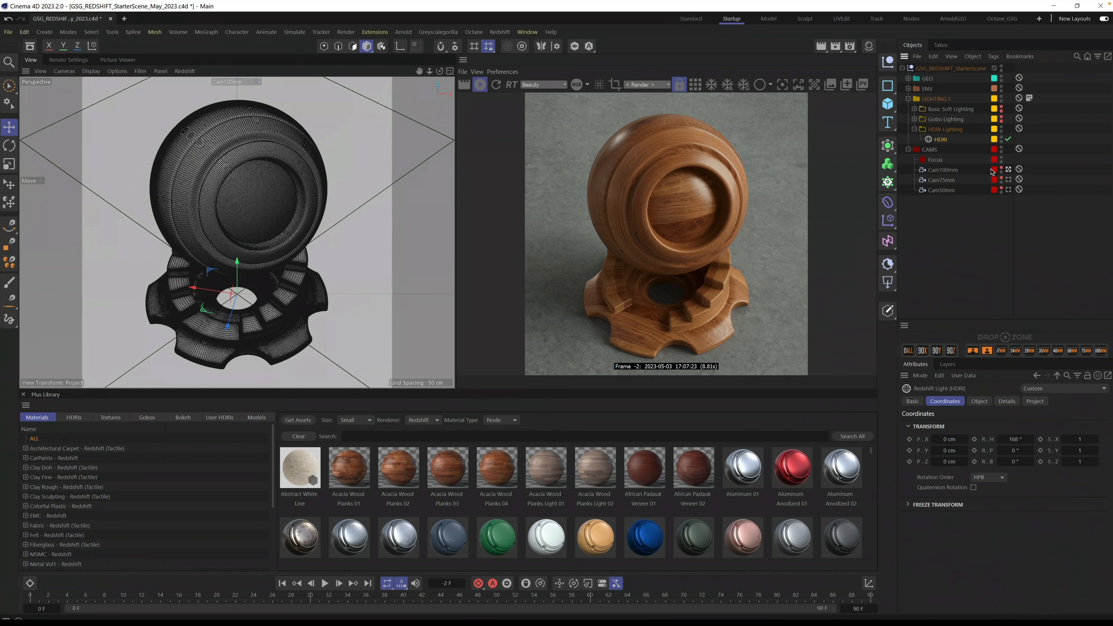
left_click(981, 402)
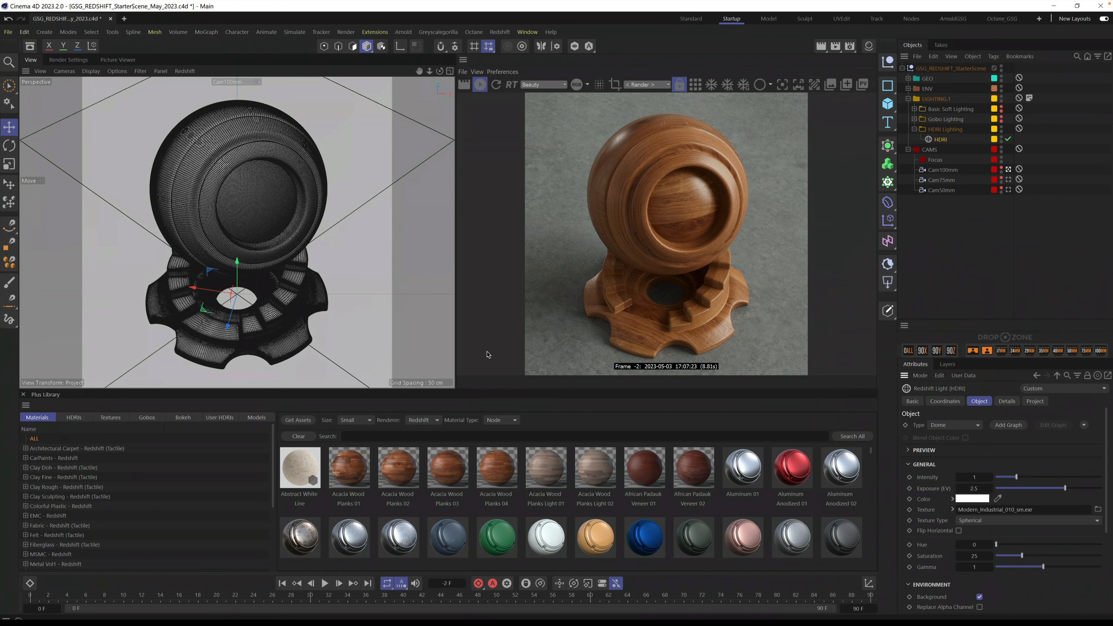
mouse_move(927, 510)
left_mouse_down()
mouse_move(970, 478)
mouse_move(1030, 345)
mouse_move(934, 512)
left_mouse_up()
Disable the HDRI Lighting group and enable the Gobo Lighting group for both viewport and render
left_click(1001, 128)
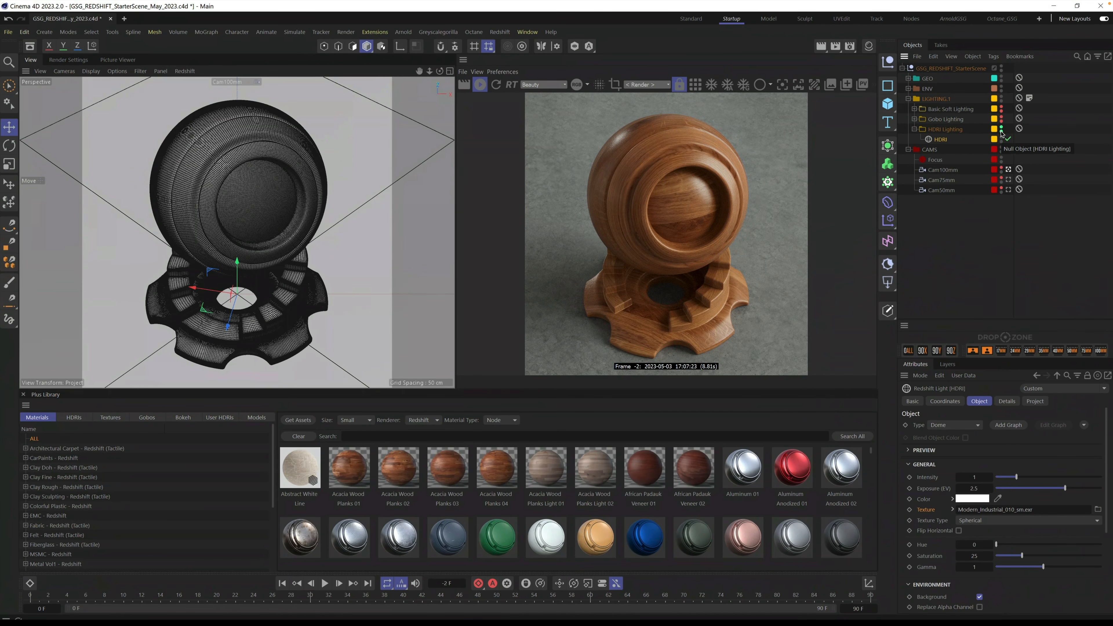
left_click(1001, 131)
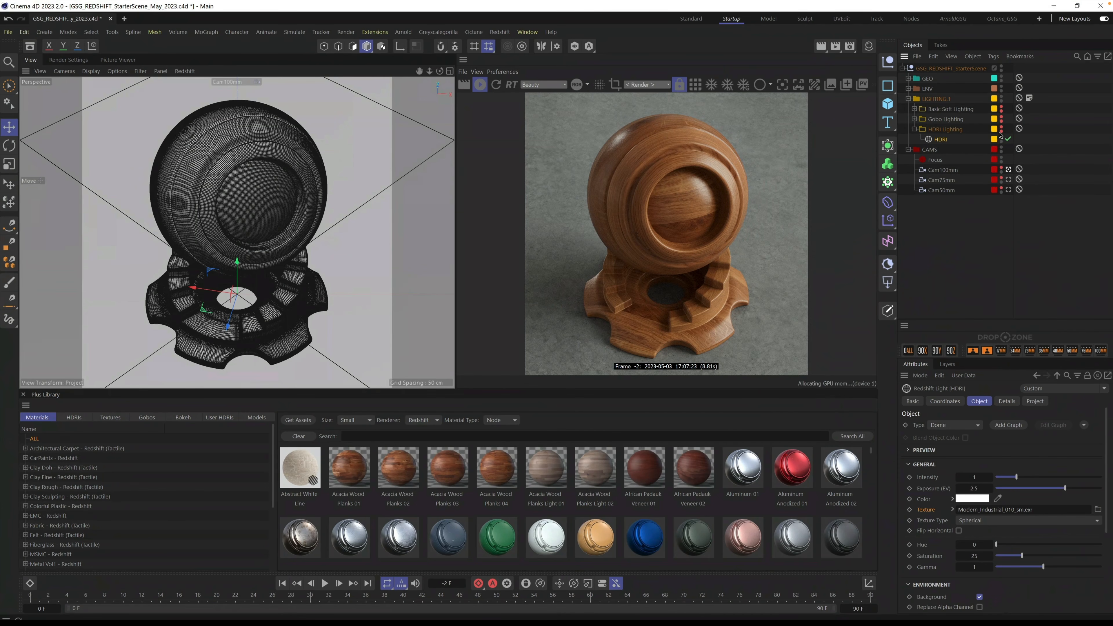
left_click(1002, 121)
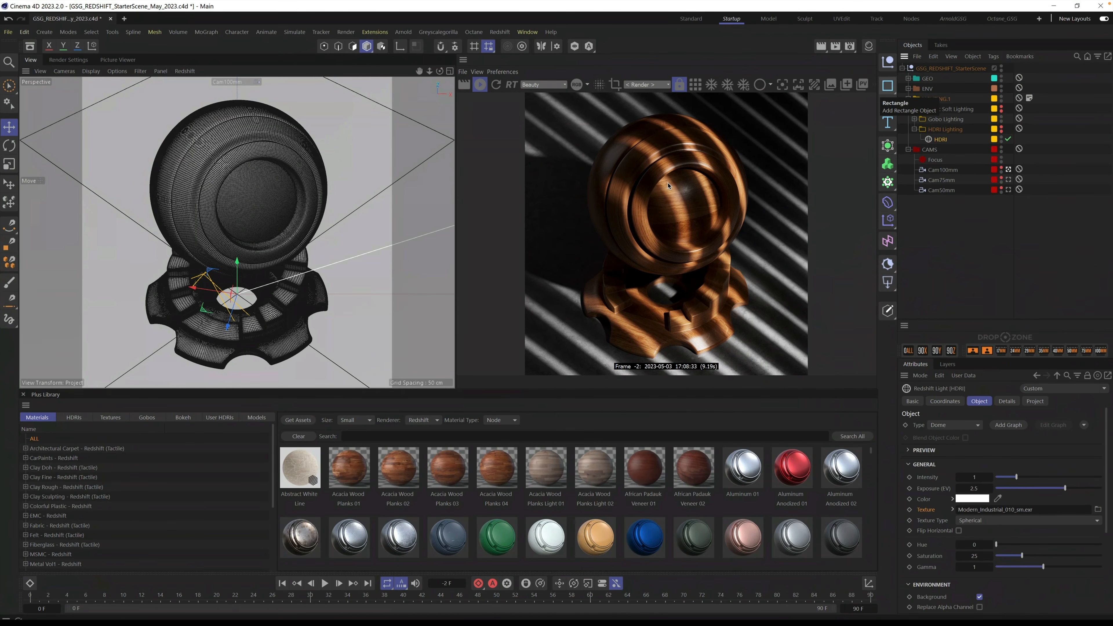
Replace the Gobo Light's texture with the Abstract 04 gobo from the Plus Library
left_click(914, 119)
left_click(954, 160)
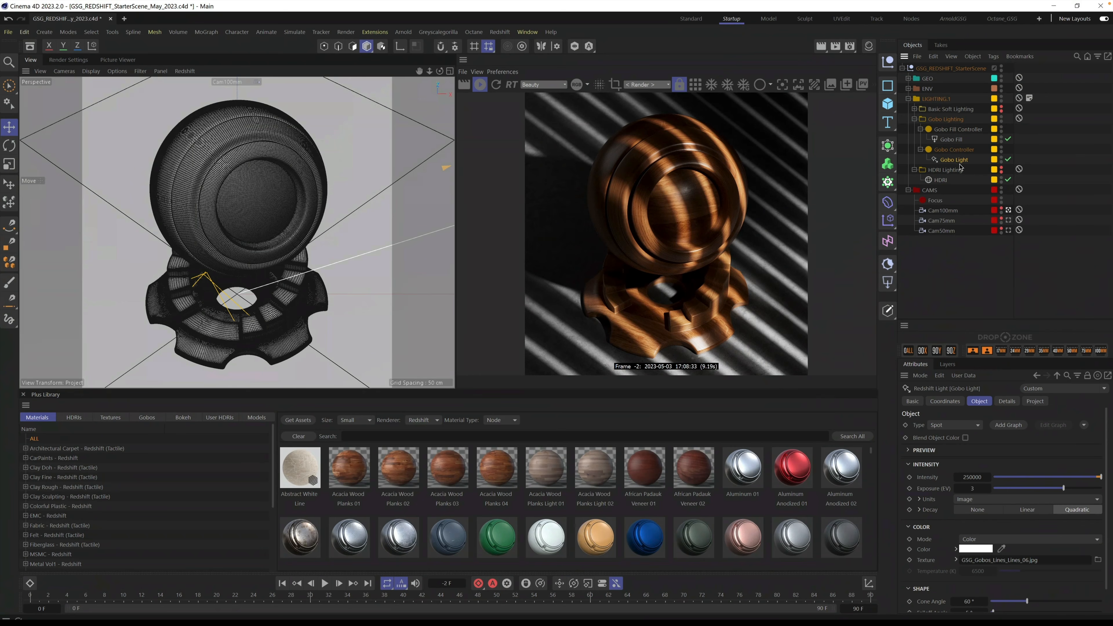
left_click(151, 418)
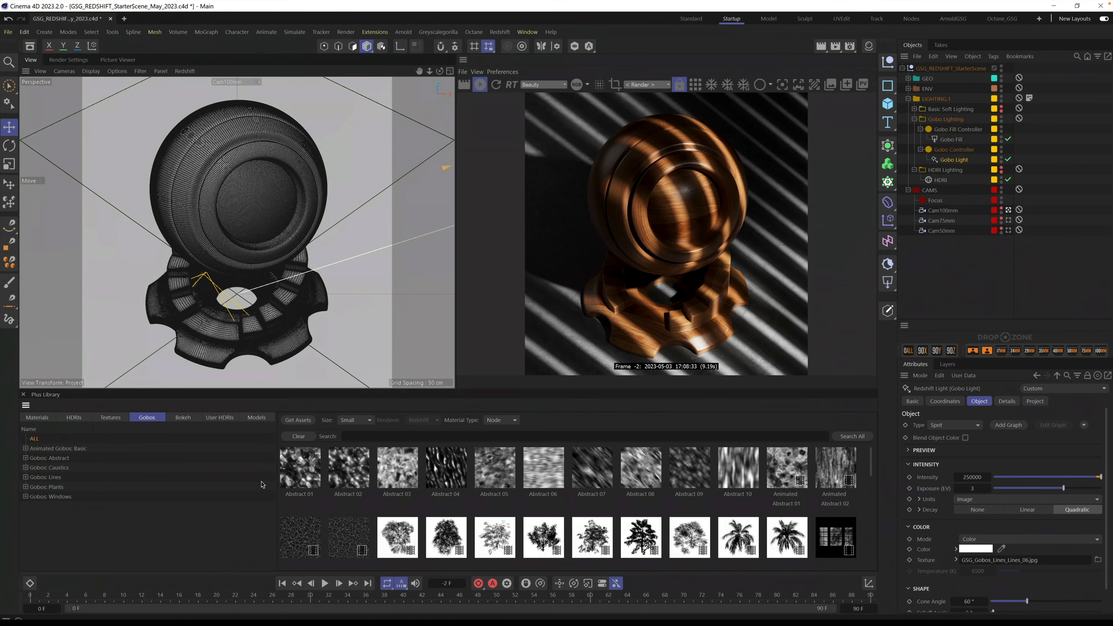
left_click_drag(454, 474, 1023, 565)
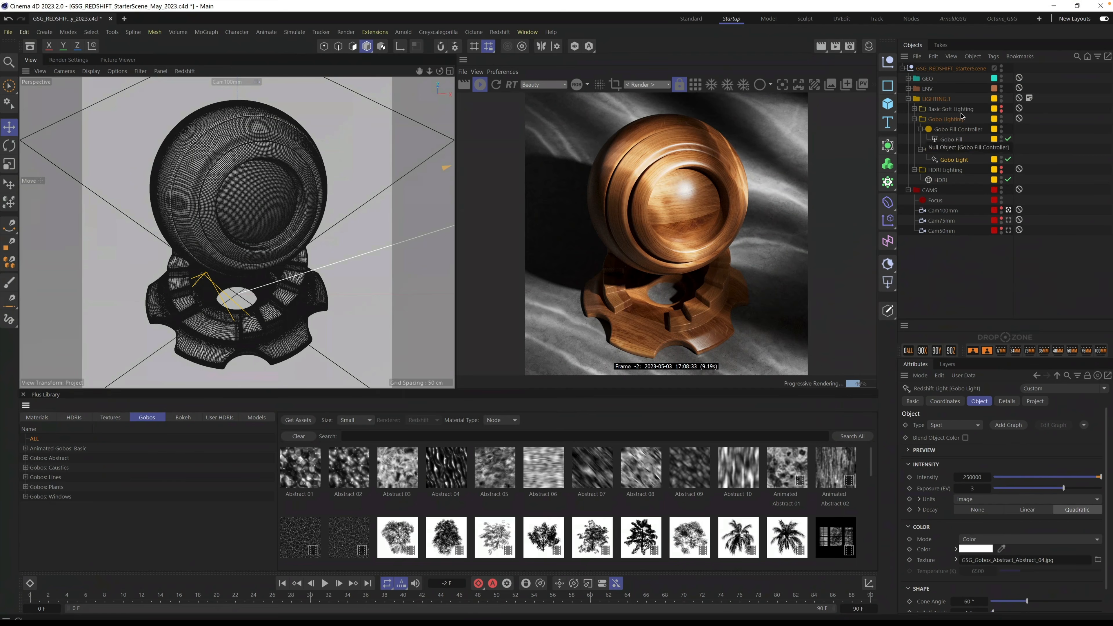
Disable the Gobo Lighting group and enable the Basic Soft Lighting group
left_click(1002, 122)
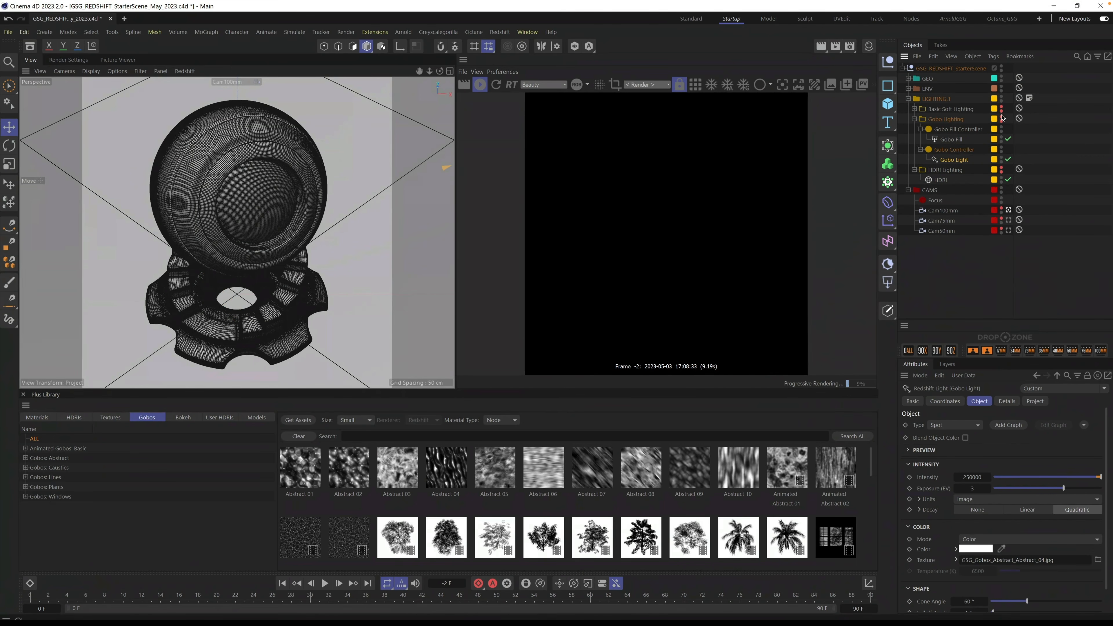
left_click(1001, 112)
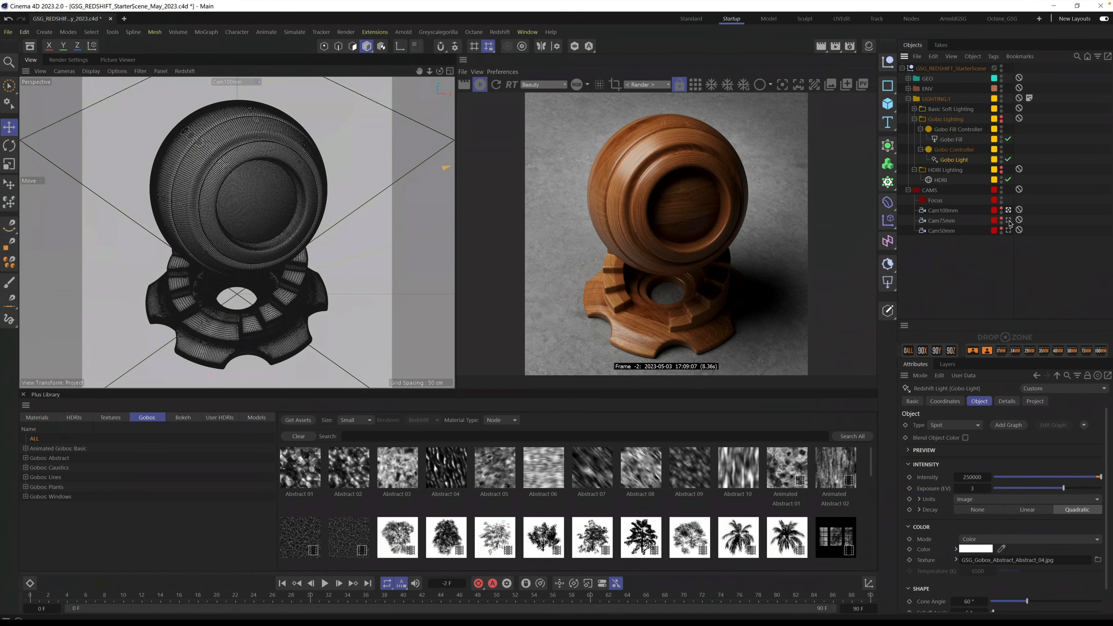
Show the scene materials, then apply the red P1 plastic to the Shaderball and Paper Curly Fibers to the Ground
left_click(869, 46)
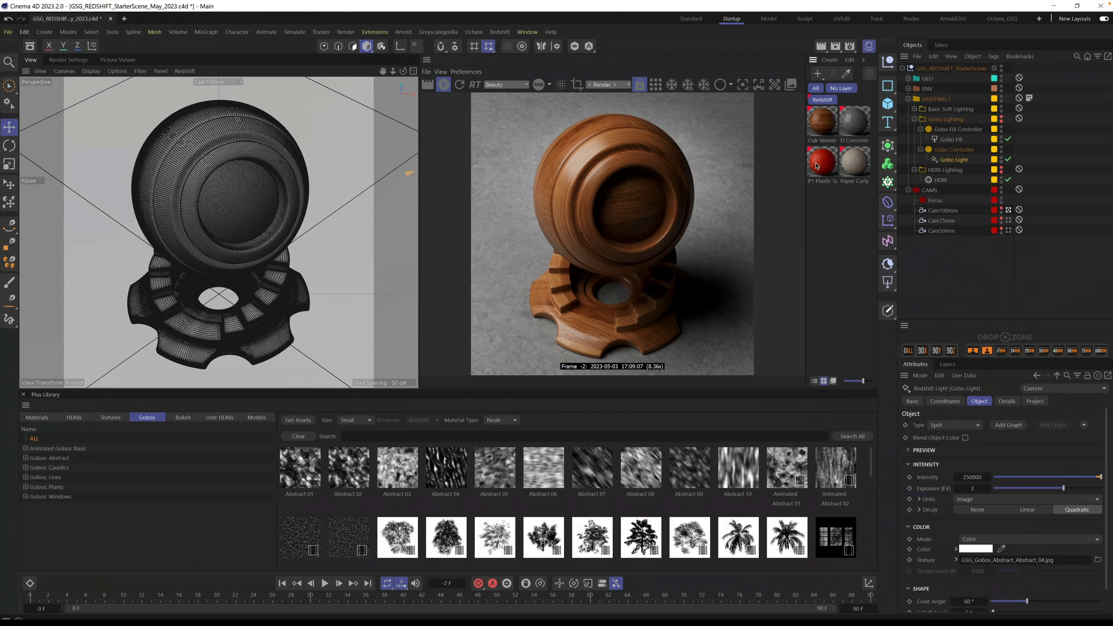
left_click(909, 88)
left_click(908, 79)
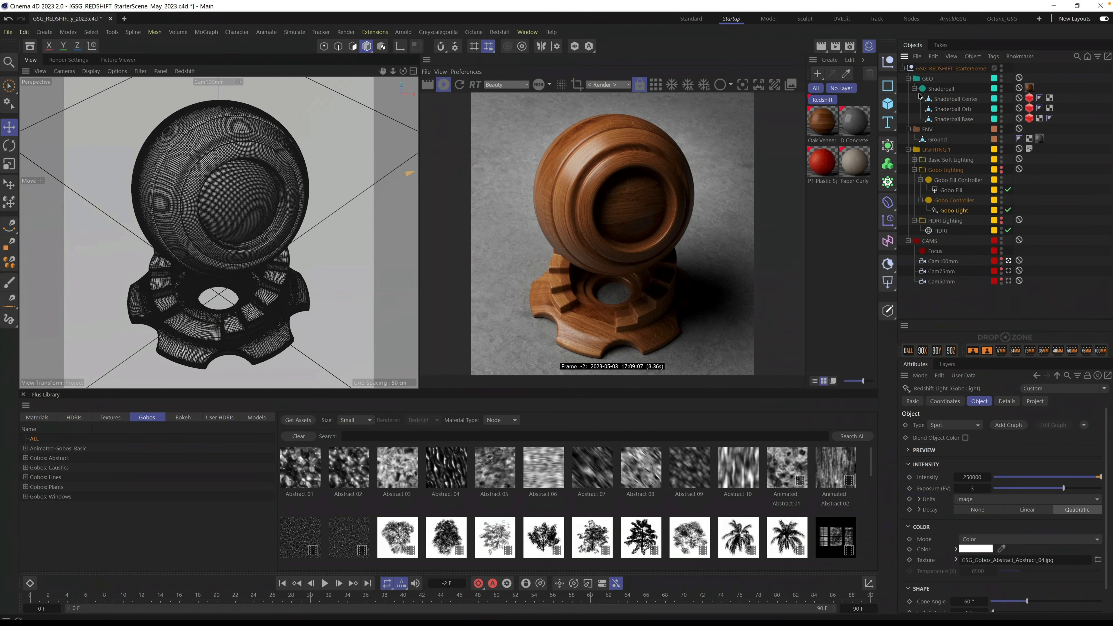
left_click_drag(823, 164, 1029, 88)
left_click_drag(857, 165, 343, 198)
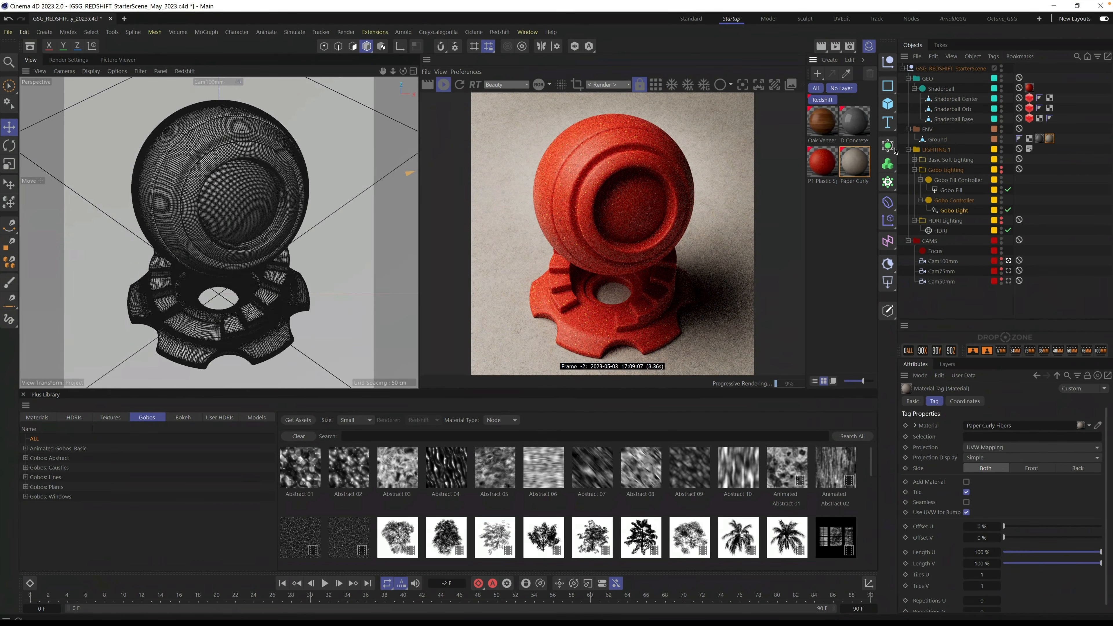
left_click(947, 291)
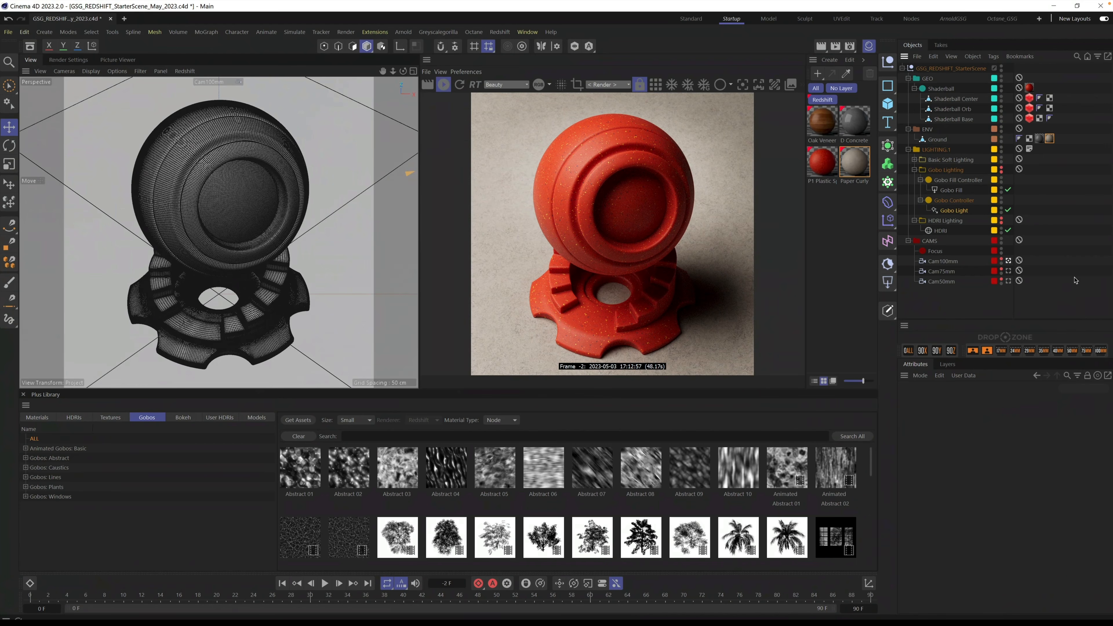
Collapse the GEO, ENV and lighting groups, and look through the Cam75mm and Cam50mm cameras
left_click(908, 79)
left_click(908, 89)
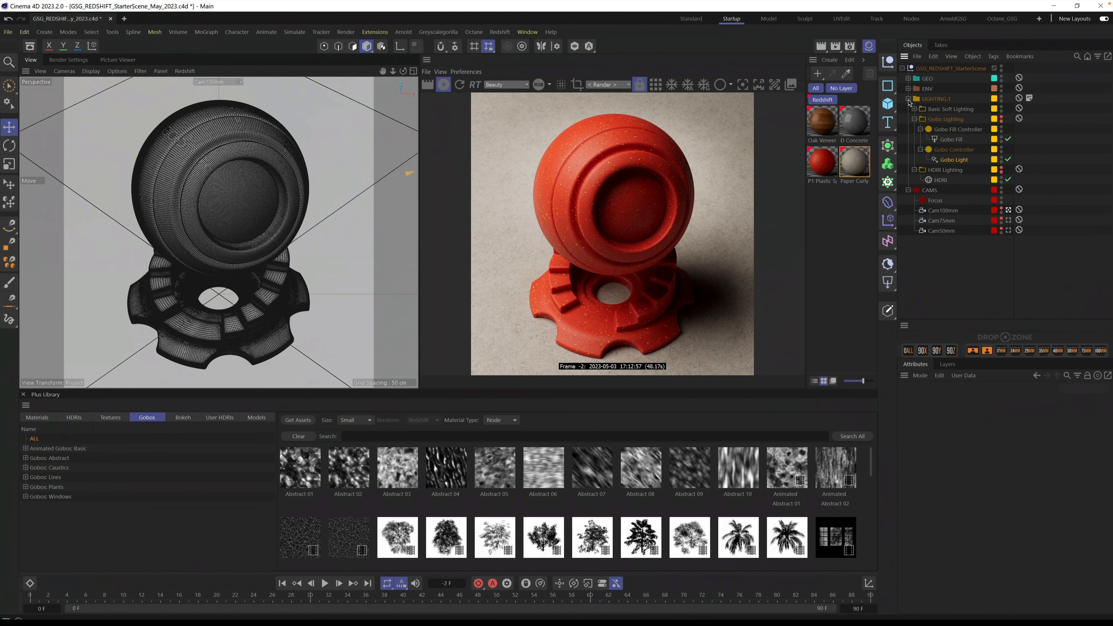
left_click(908, 99)
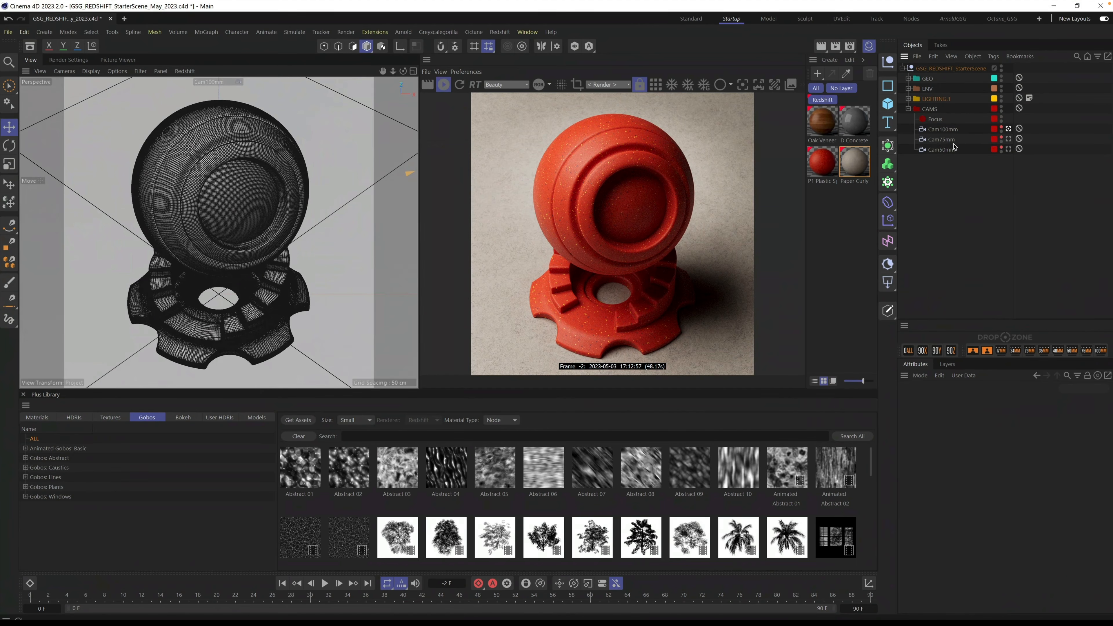
left_click(1008, 139)
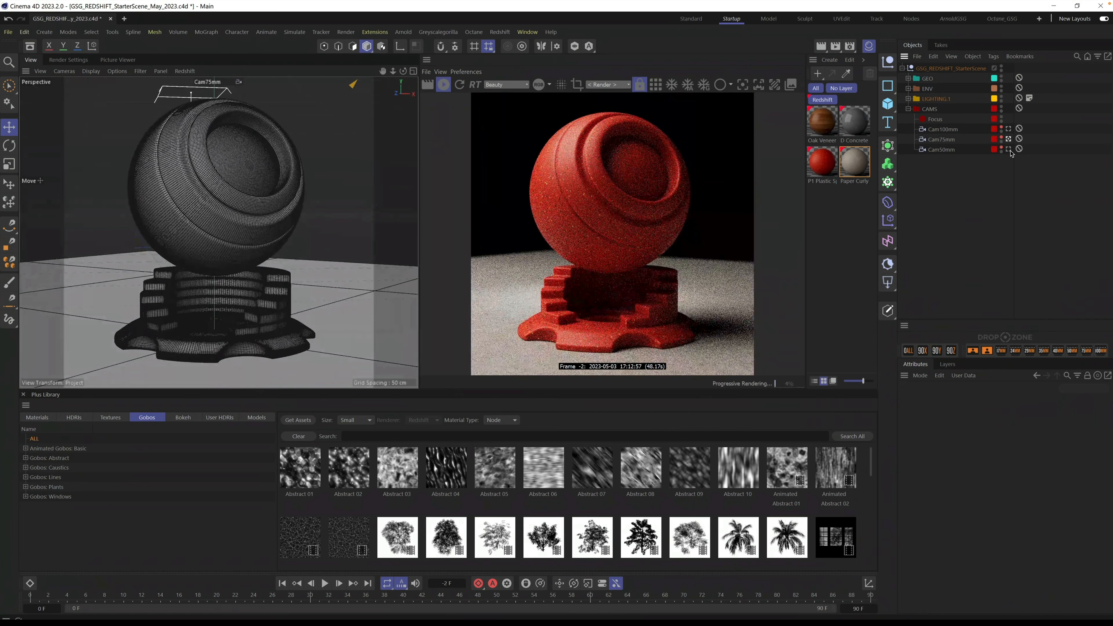
left_click(1008, 150)
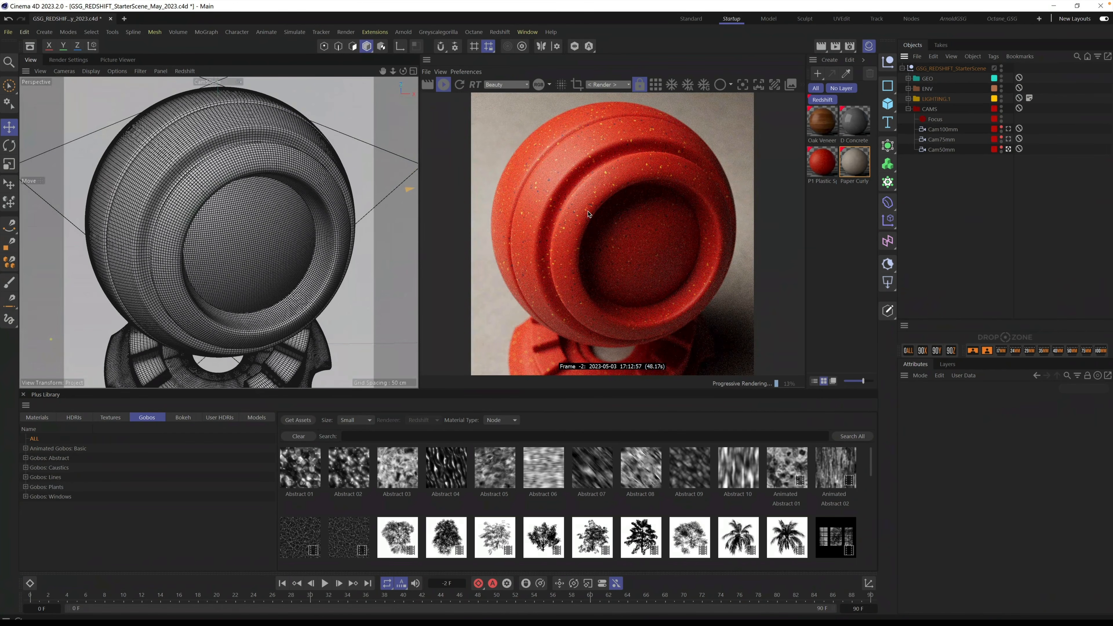
Show all Redshift materials in the Plus Library
left_click(40, 418)
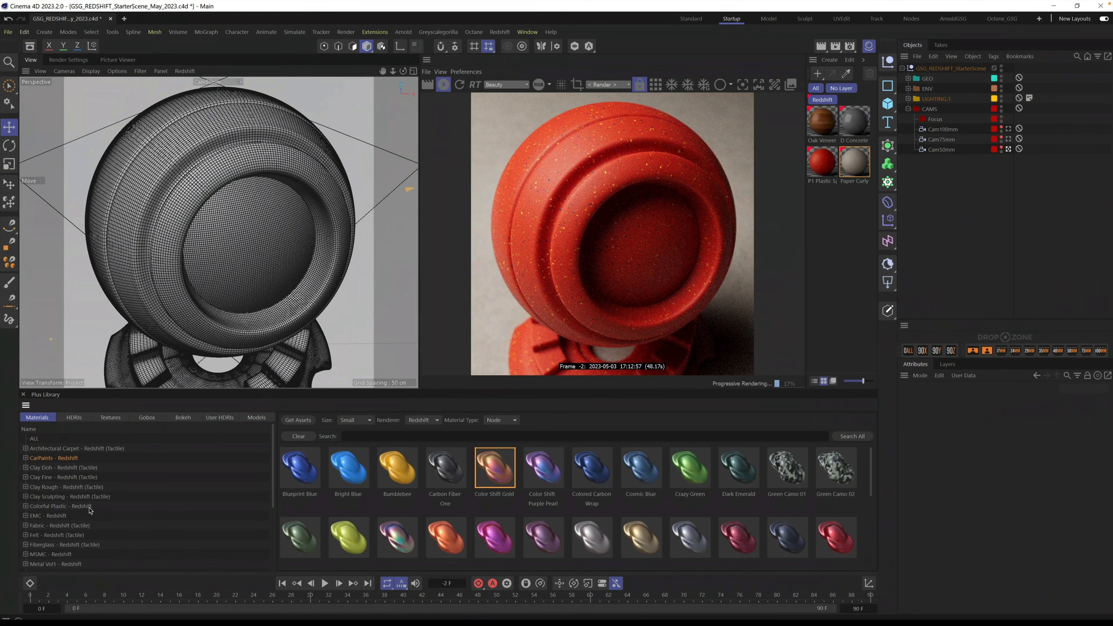
left_click(34, 439)
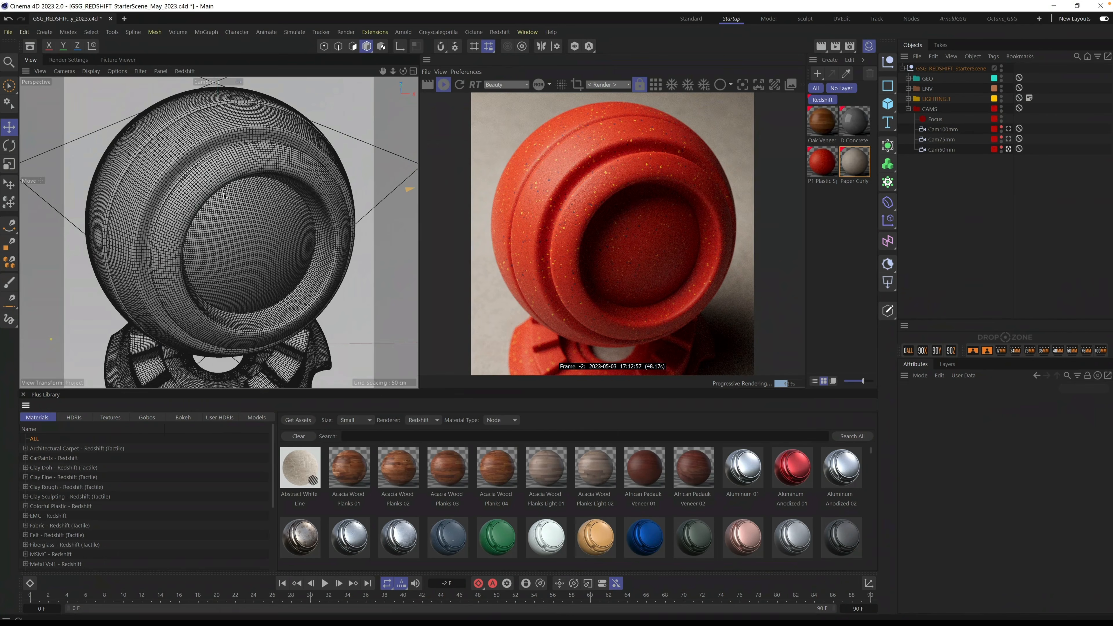
Try to orbit the protected Cam50mm view and switch the viewport to Cam100mm
left_click_drag(250, 228, 196, 258, "alt")
left_click(1008, 129)
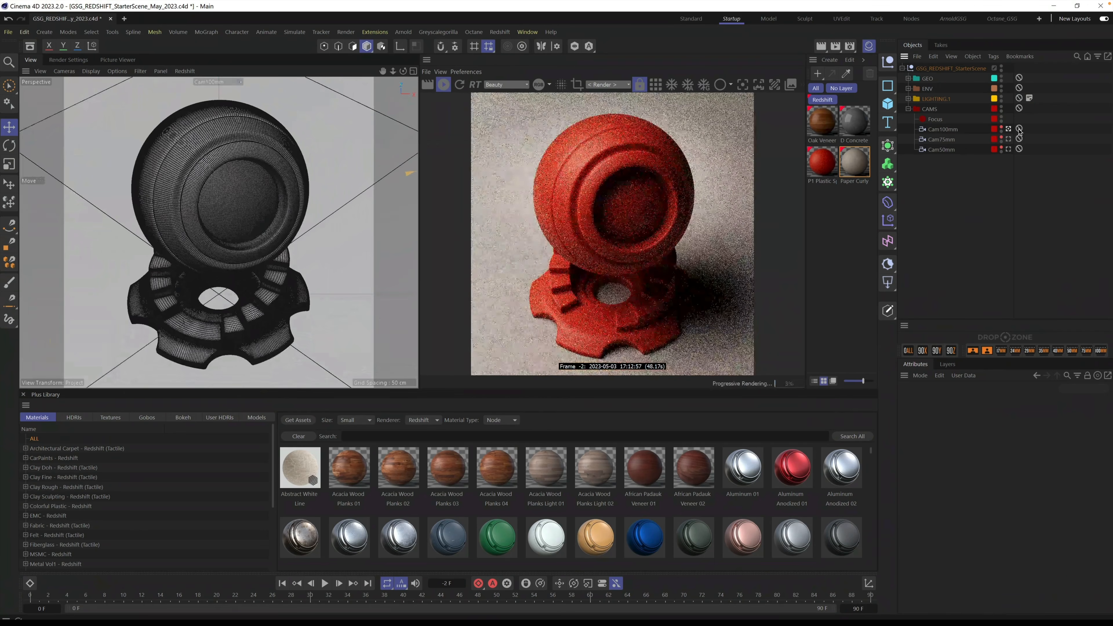
Delete the protection tag from Cam100mm and try orbiting its view
left_click(1019, 128)
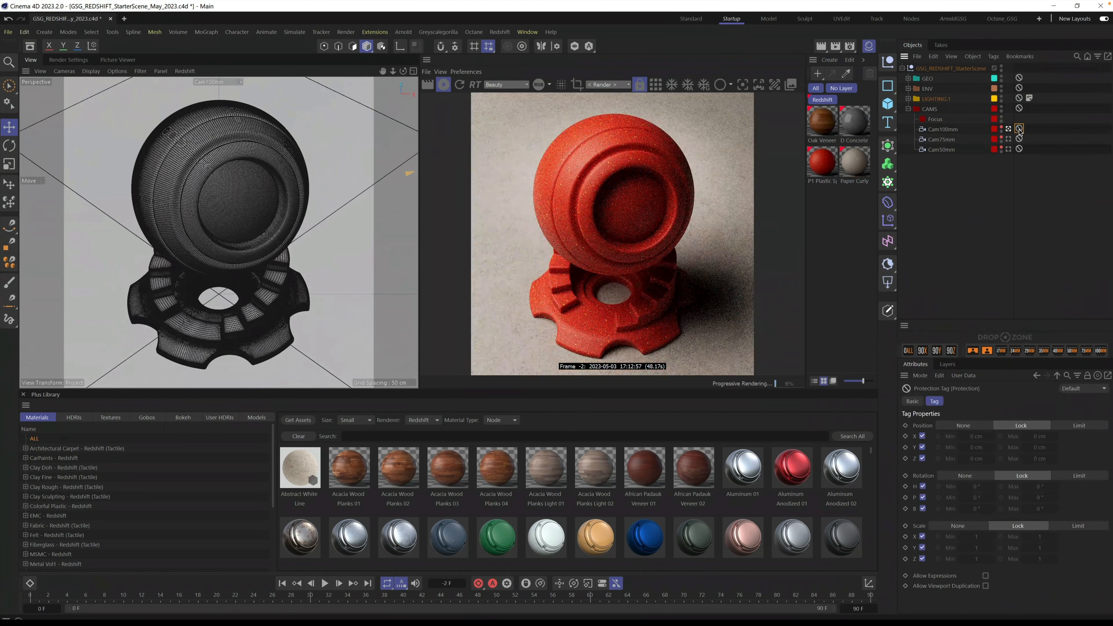
key("Delete")
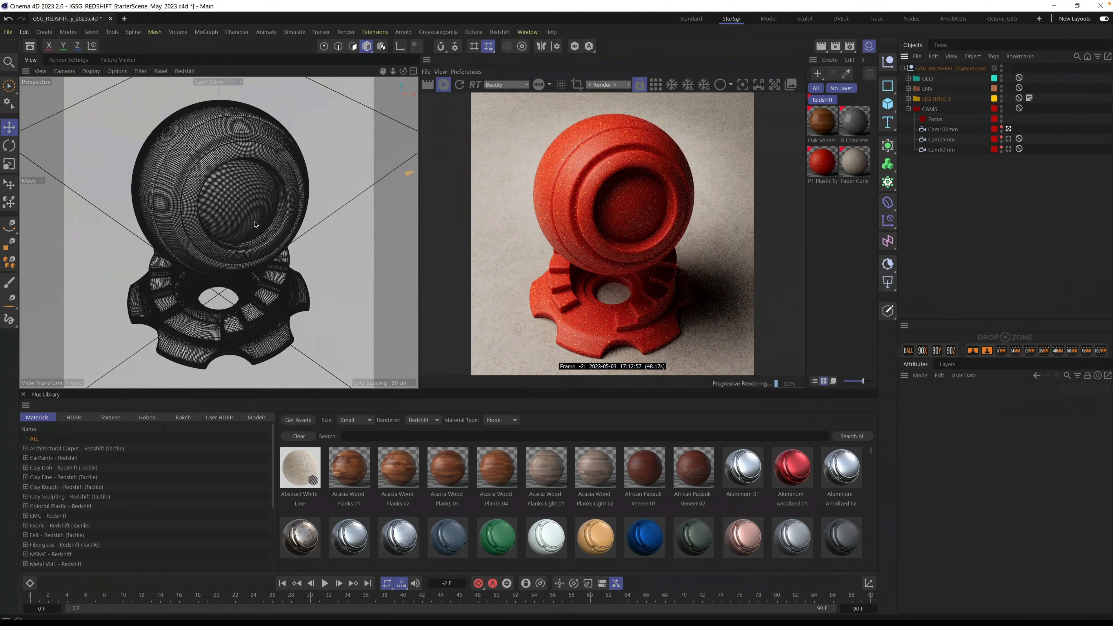
mouse_move(246, 221)
left_mouse_down("alt")
mouse_move(191, 217)
mouse_move(236, 219)
mouse_move(232, 204)
mouse_move(242, 211)
left_mouse_up("alt")
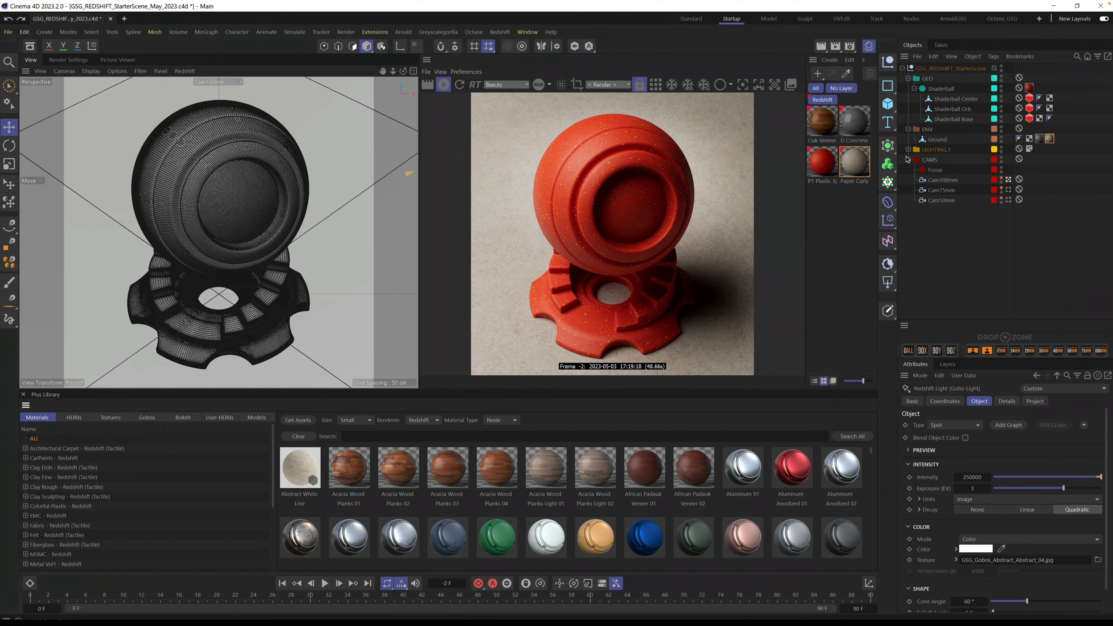
Expand the lighting group and revert the project to its saved version, discarding the changes
left_click(907, 150)
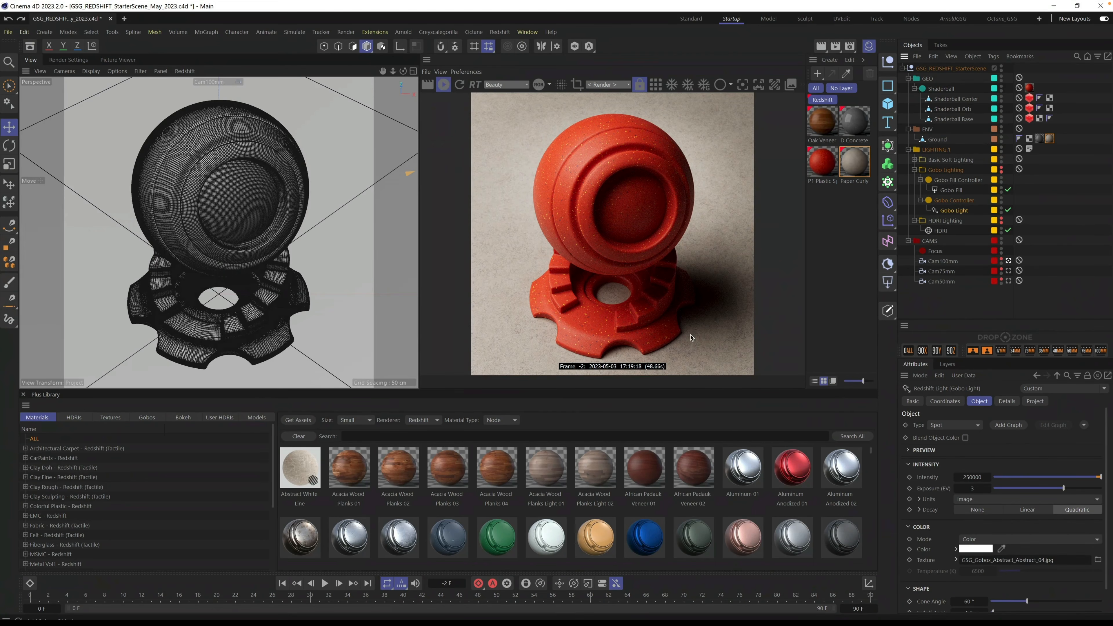
left_click(8, 32)
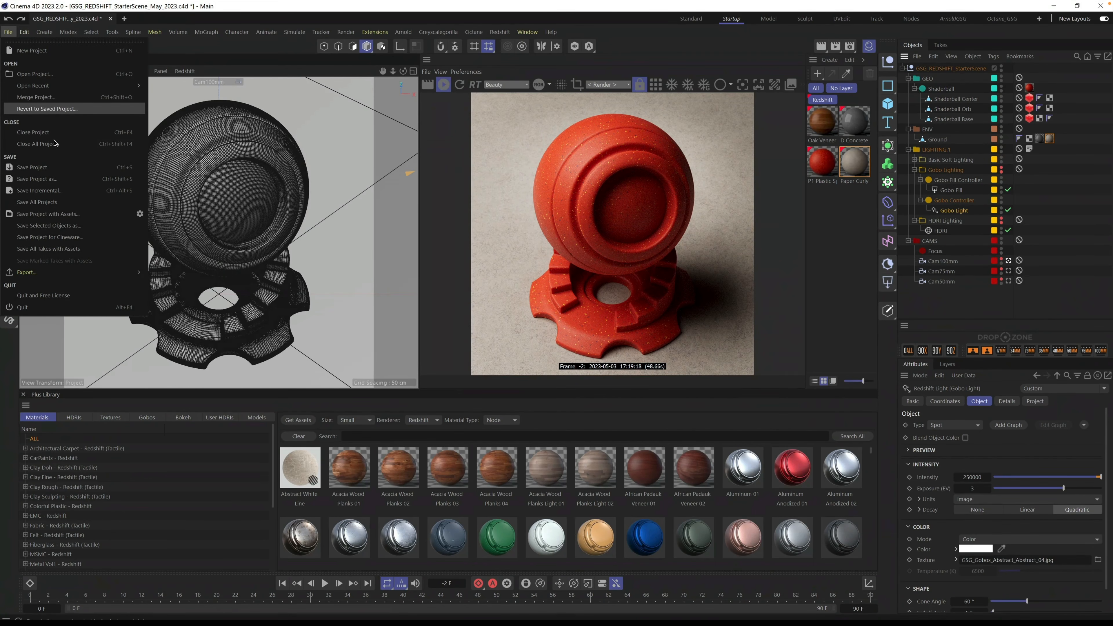
left_click(62, 110)
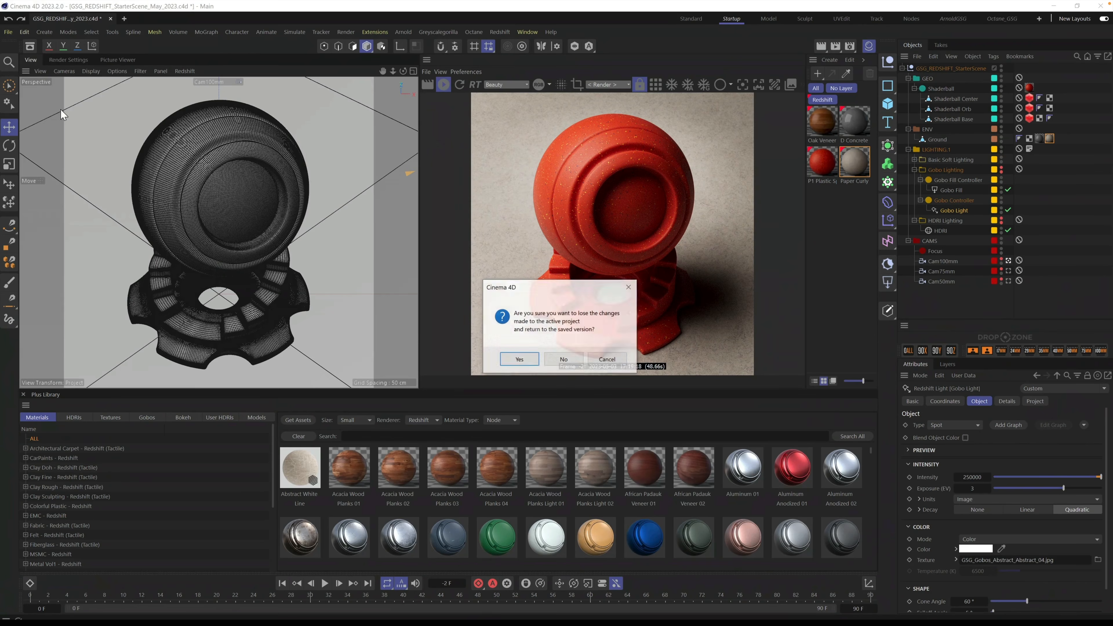
left_click(523, 357)
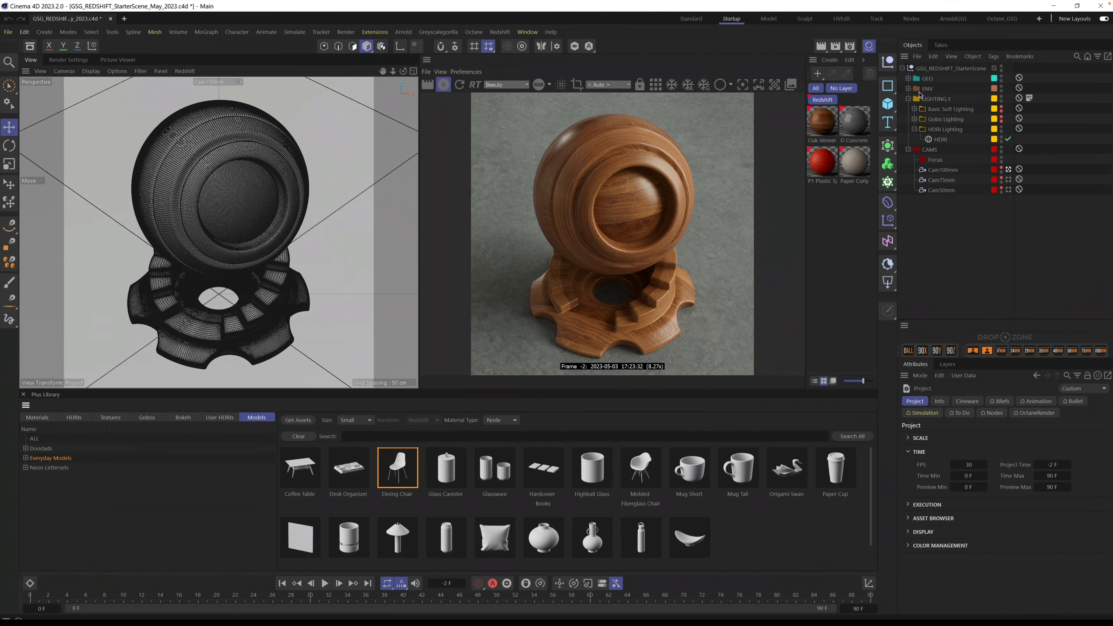
Expand the ENV and GEO groups and delete the Shaderball object with its children
left_click(908, 89)
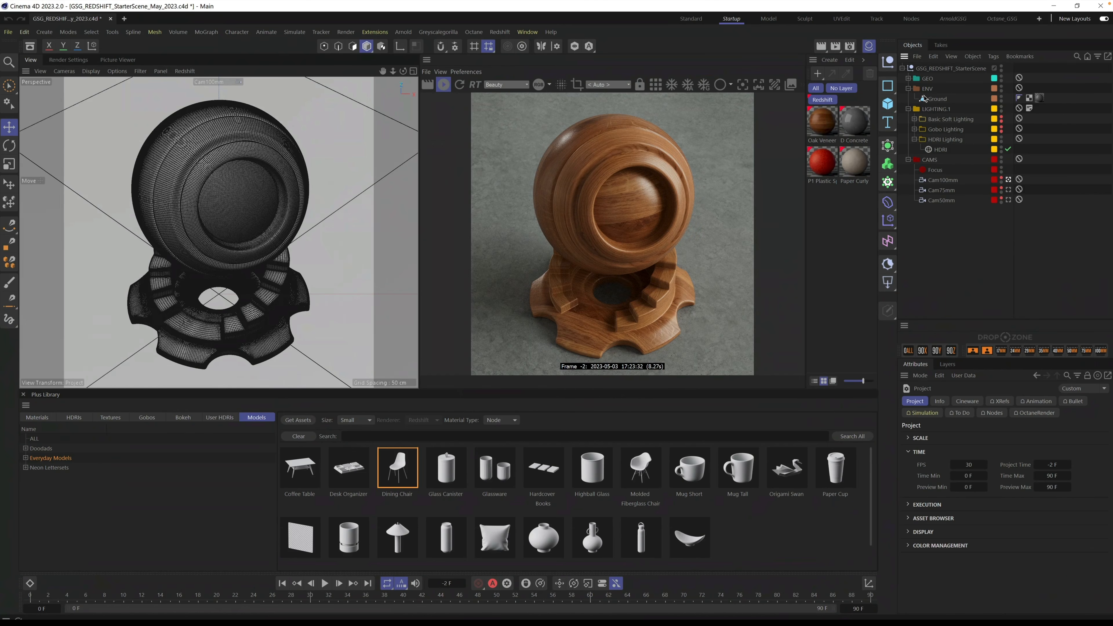
left_click(909, 79)
left_click(940, 89)
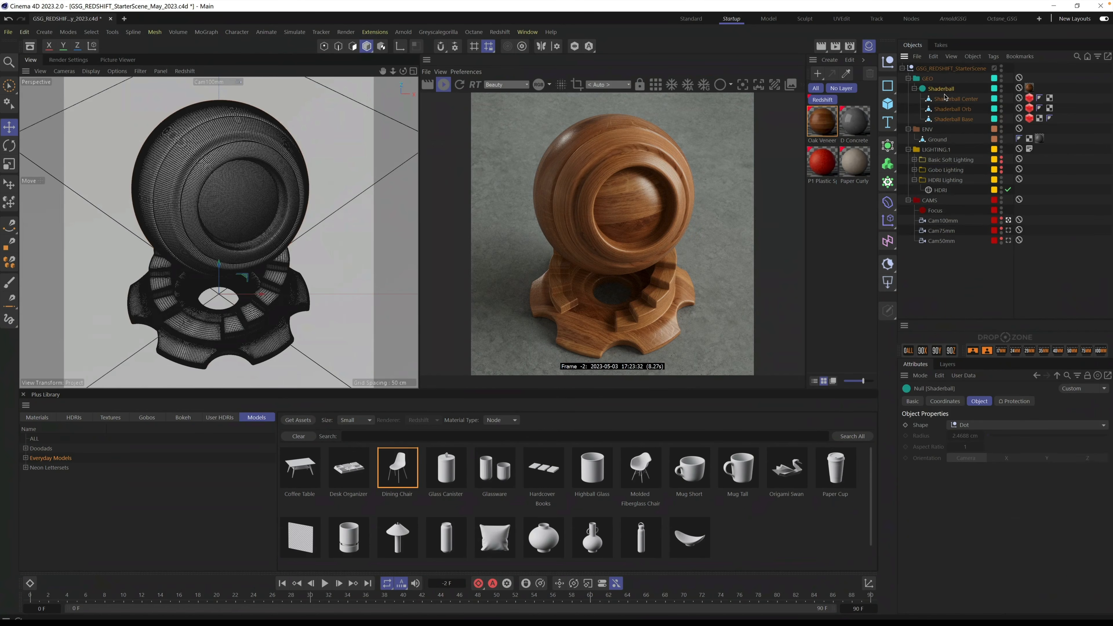
key("Delete")
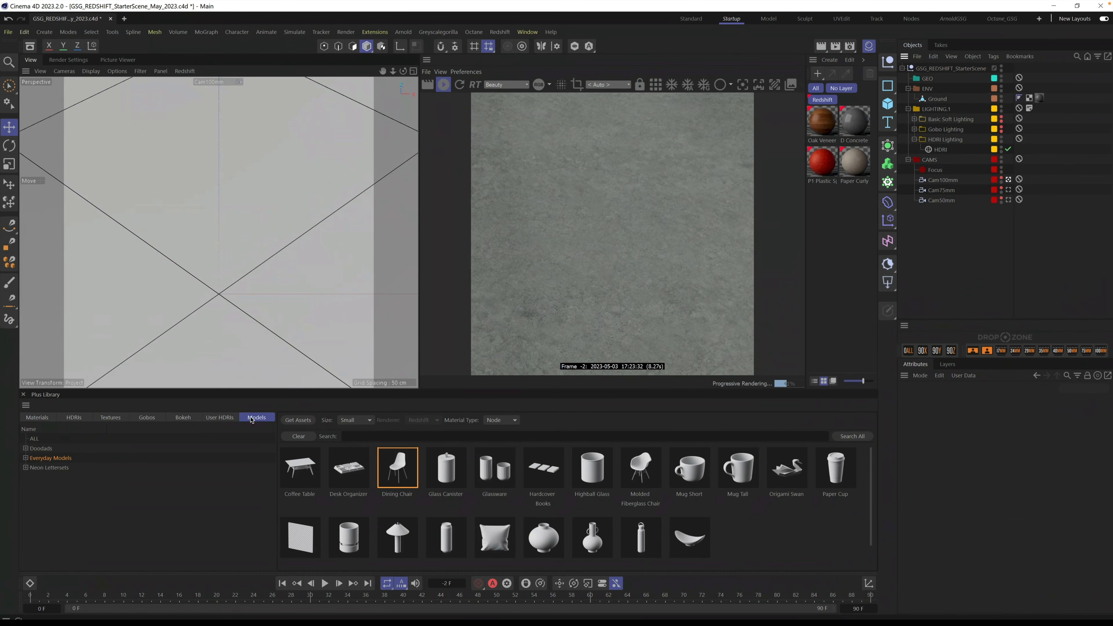
Add the Array 01 model from the Plus Library's Doodads and use the Place tool to set it on the ground
left_click(54, 449)
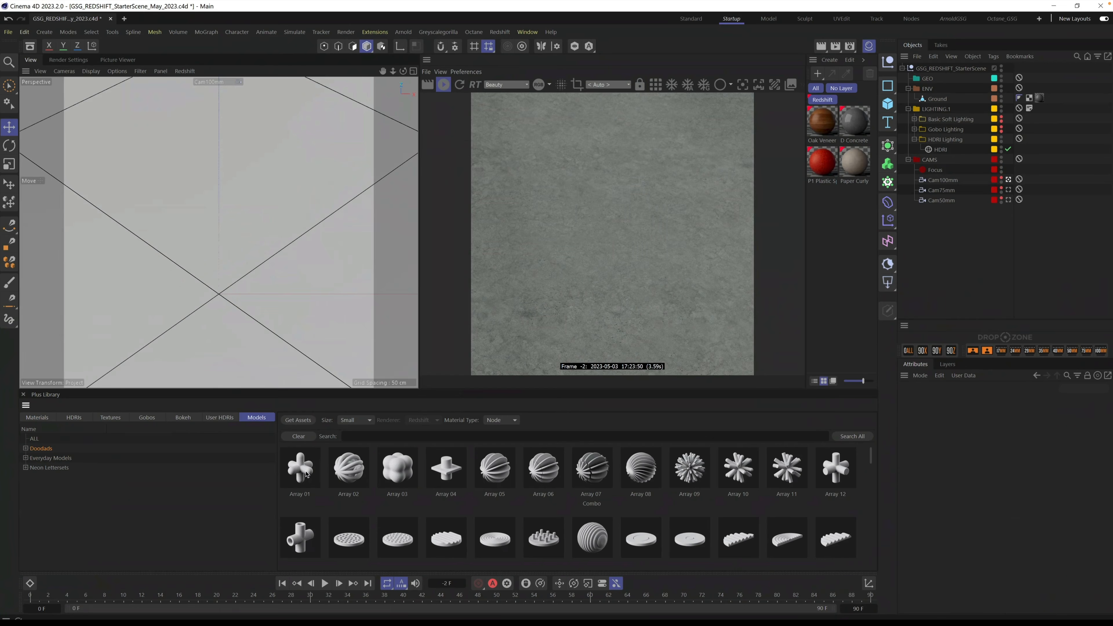
left_click(307, 475)
left_click(9, 185)
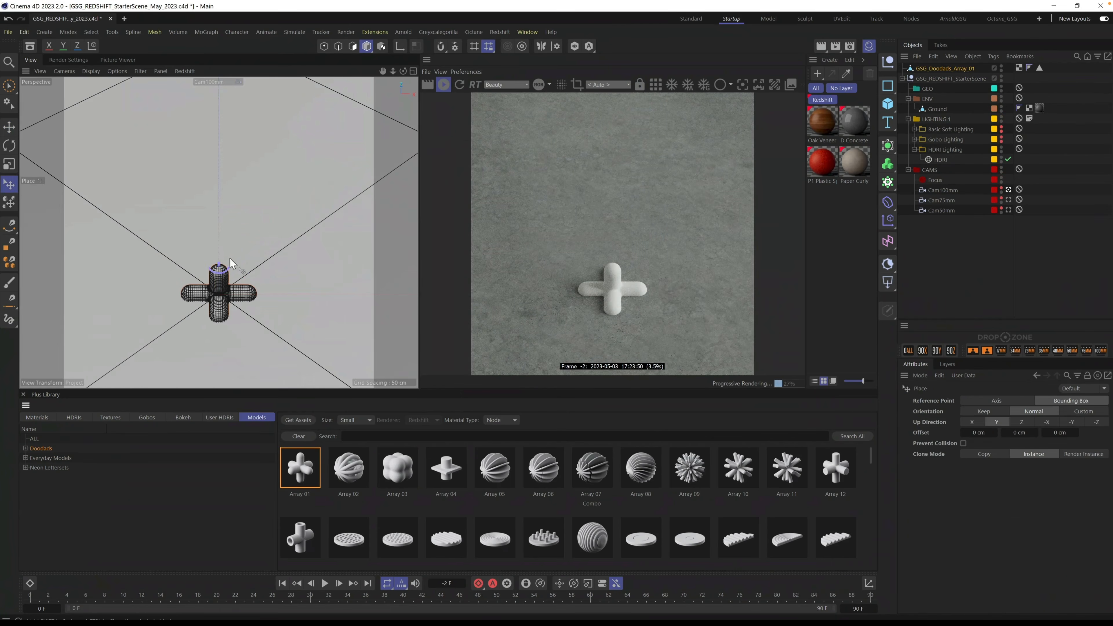
left_click_drag(237, 268, 233, 209)
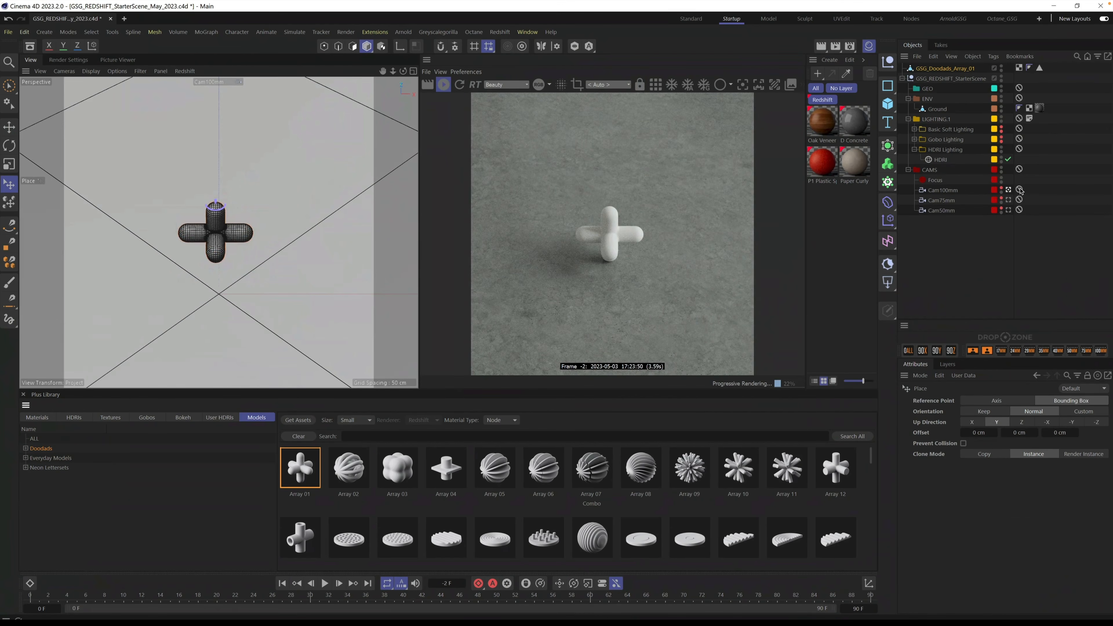
Delete the protection tag from Cam100mm and reframe its view closer on the Array 01 model from a lower angle
left_click(947, 190)
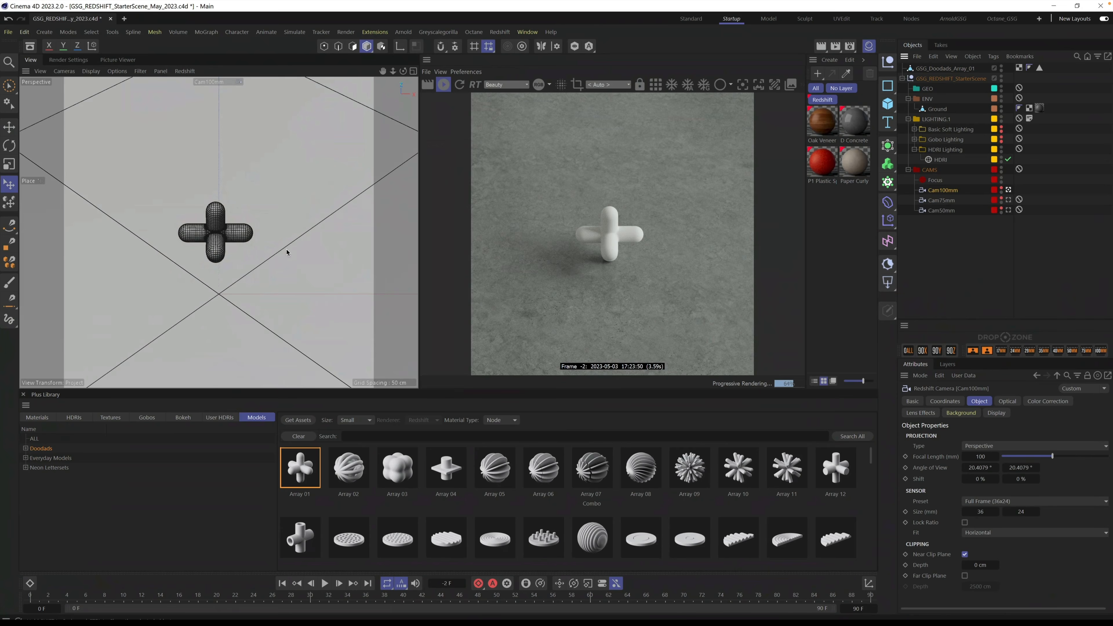
right_click_drag(234, 247, 266, 219, "alt")
left_click_drag(224, 269, 197, 255, "alt")
right_click_drag(206, 255, 233, 242, "alt")
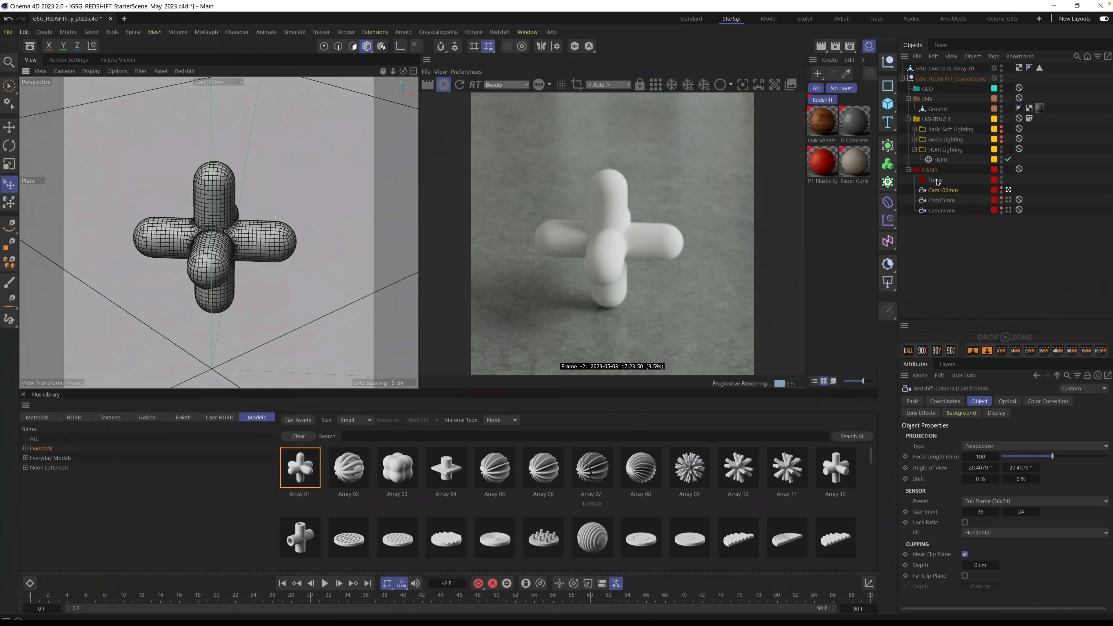
Place the Focus null on the surface of the Array 01 model's upper arm and orbit the Cam100mm view
left_click(935, 180)
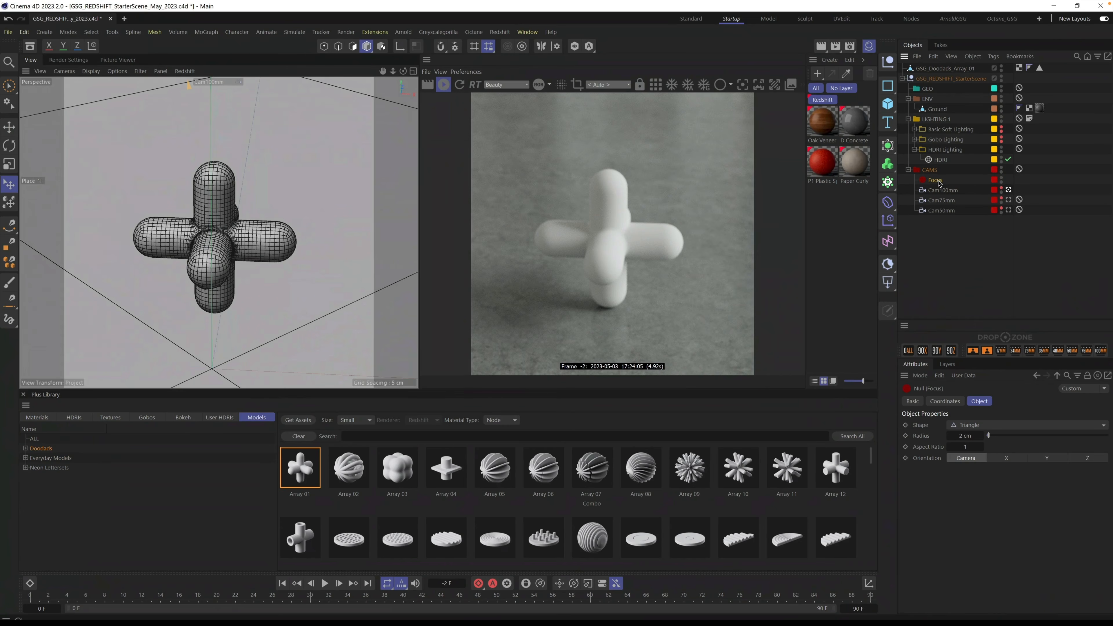
left_click(10, 182)
left_click(214, 214)
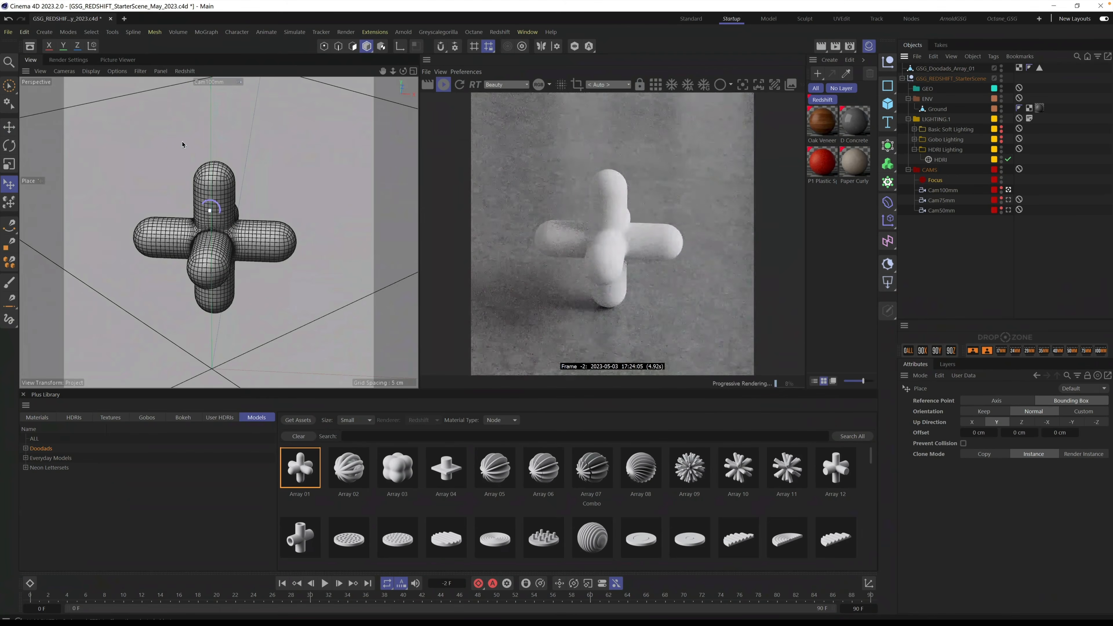
left_click_drag(215, 210, 181, 210, "alt")
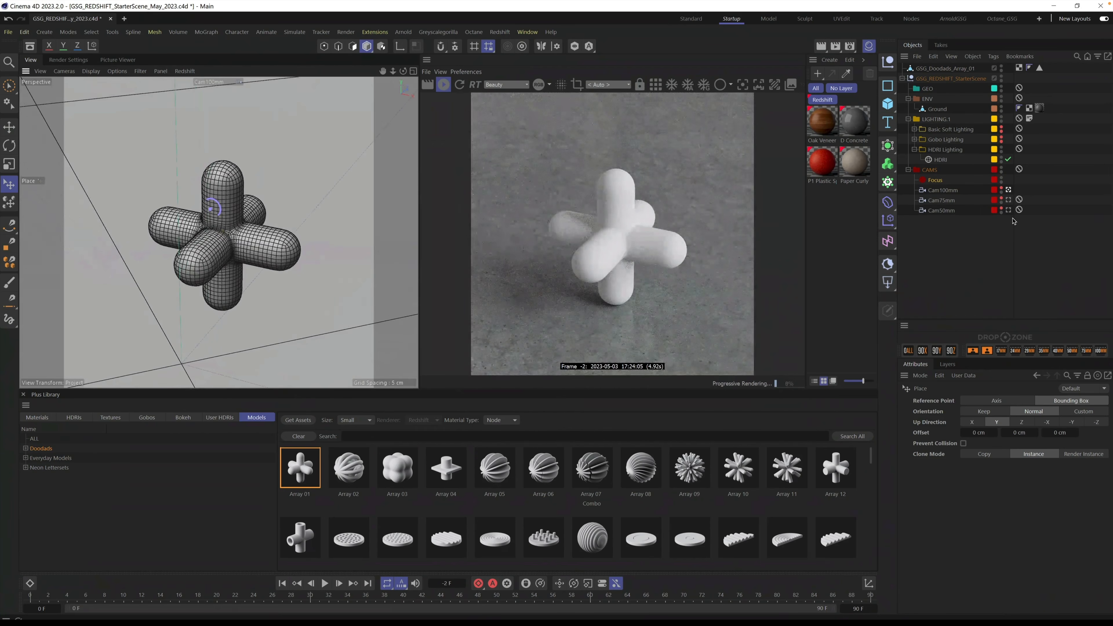
Look through Cam50mm, delete its protection tag and reframe the view closer on the Array 01 model
left_click(1008, 210)
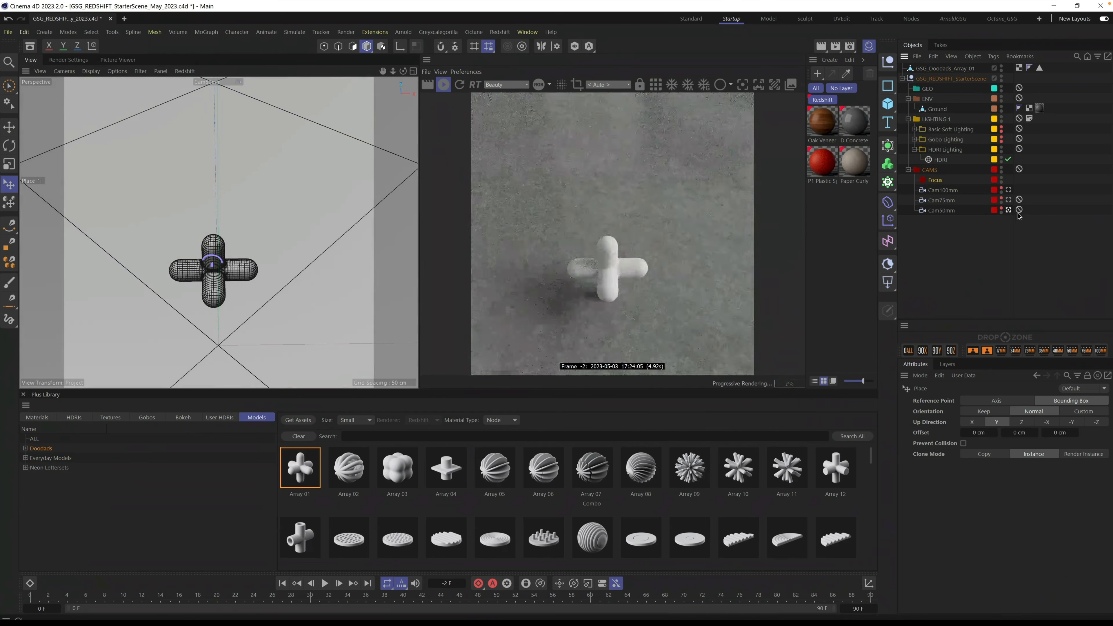
left_click(1020, 211)
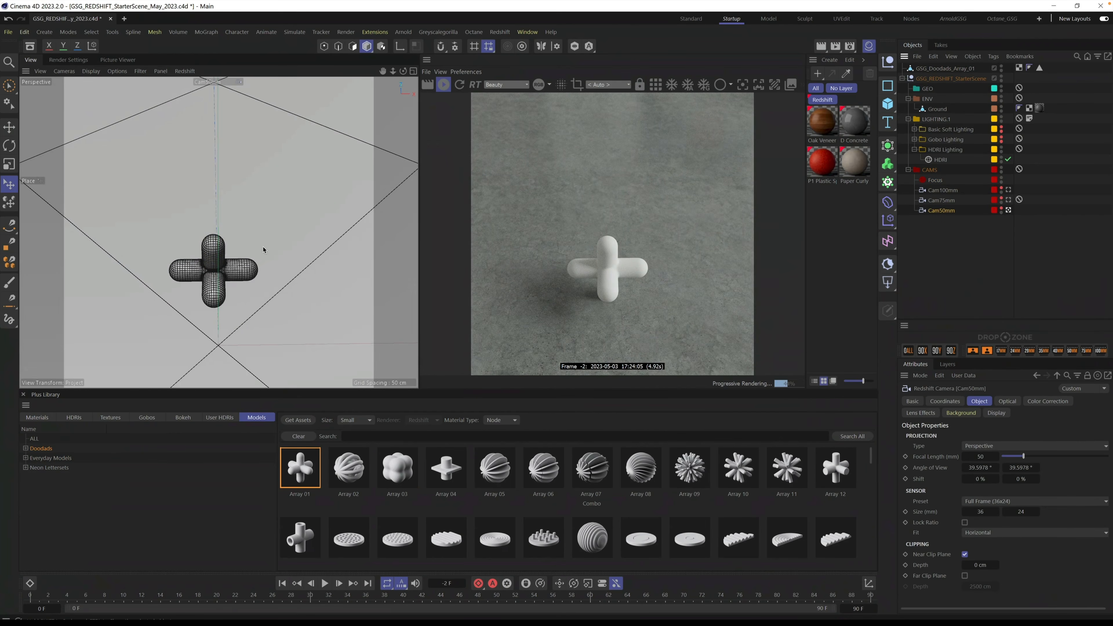
mouse_move(220, 266)
right_mouse_down("alt")
mouse_move(286, 241)
mouse_move(236, 265)
right_mouse_up("alt")
middle_click_drag(236, 268, 238, 225, "alt")
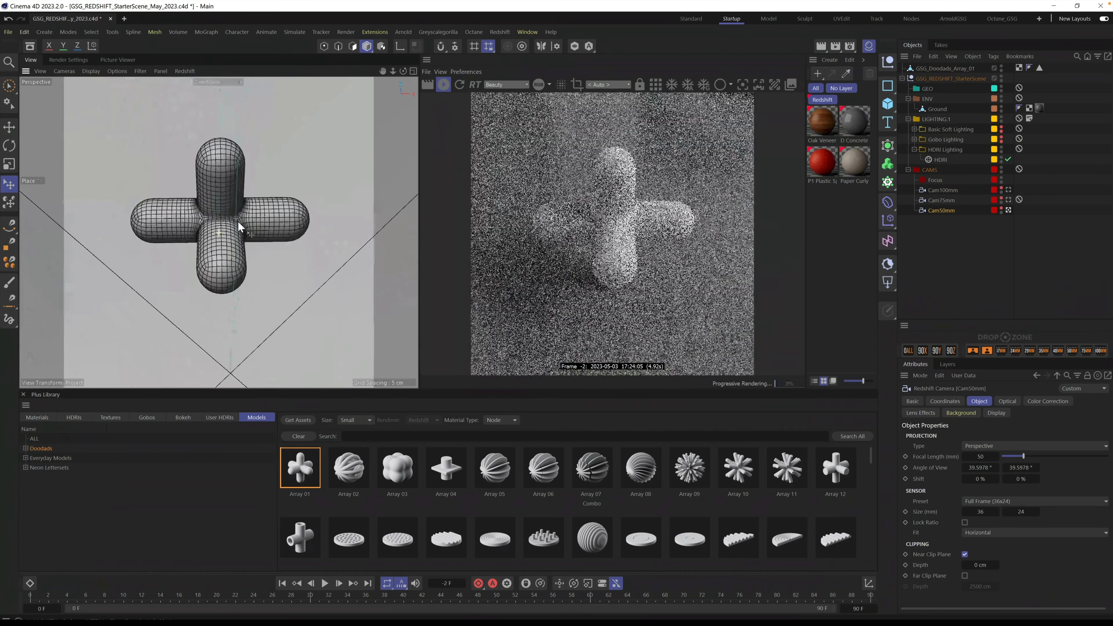
mouse_move(226, 232)
left_mouse_down("alt")
mouse_move(262, 203)
mouse_move(262, 235)
mouse_move(217, 246)
left_mouse_up("alt")
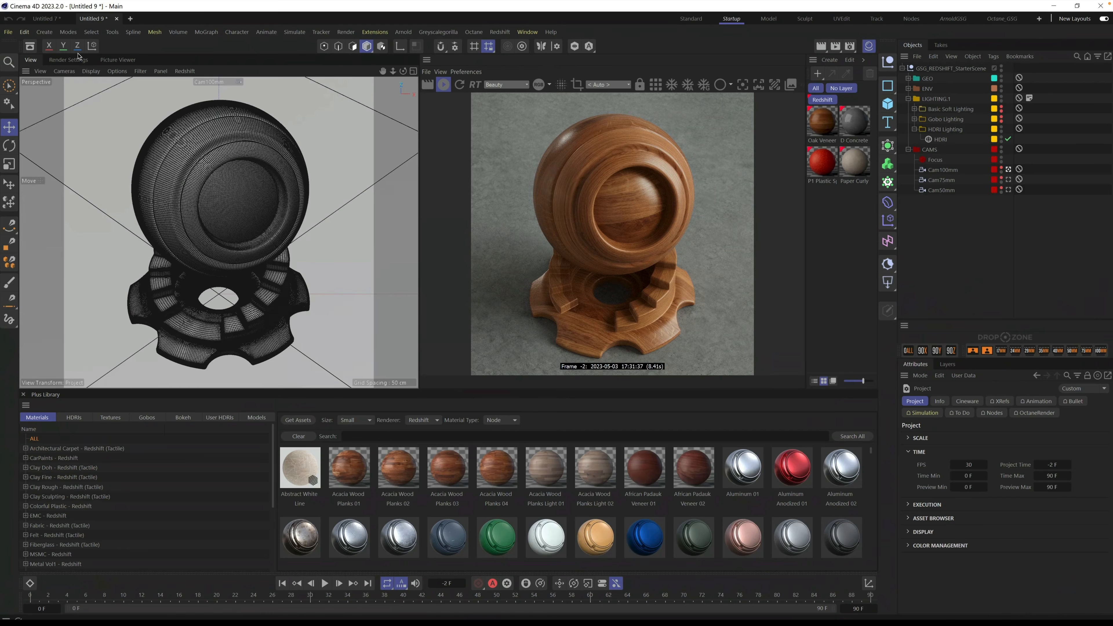
Examine the Redshift and Output render settings of the starter scene, then return to the viewport
left_click(76, 63)
left_click(51, 132)
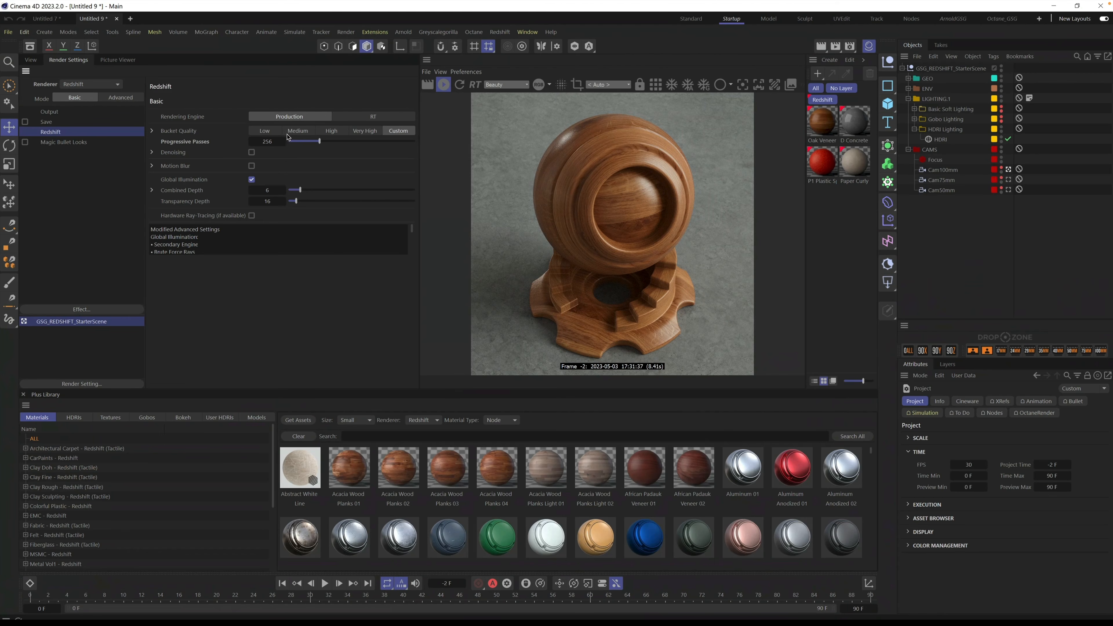
left_click(49, 112)
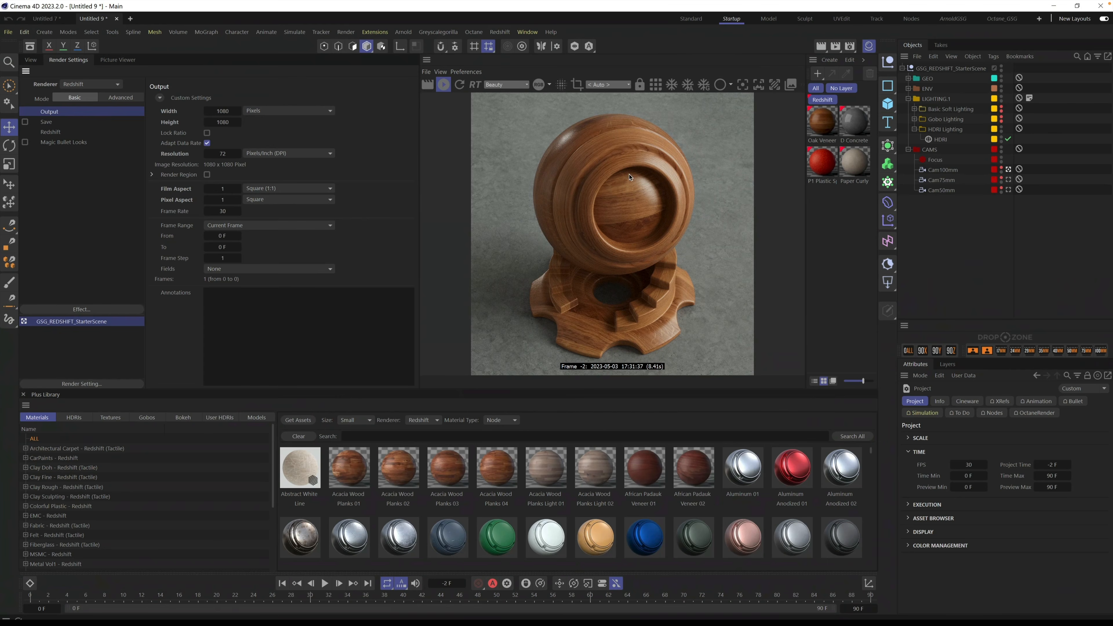
left_click(30, 60)
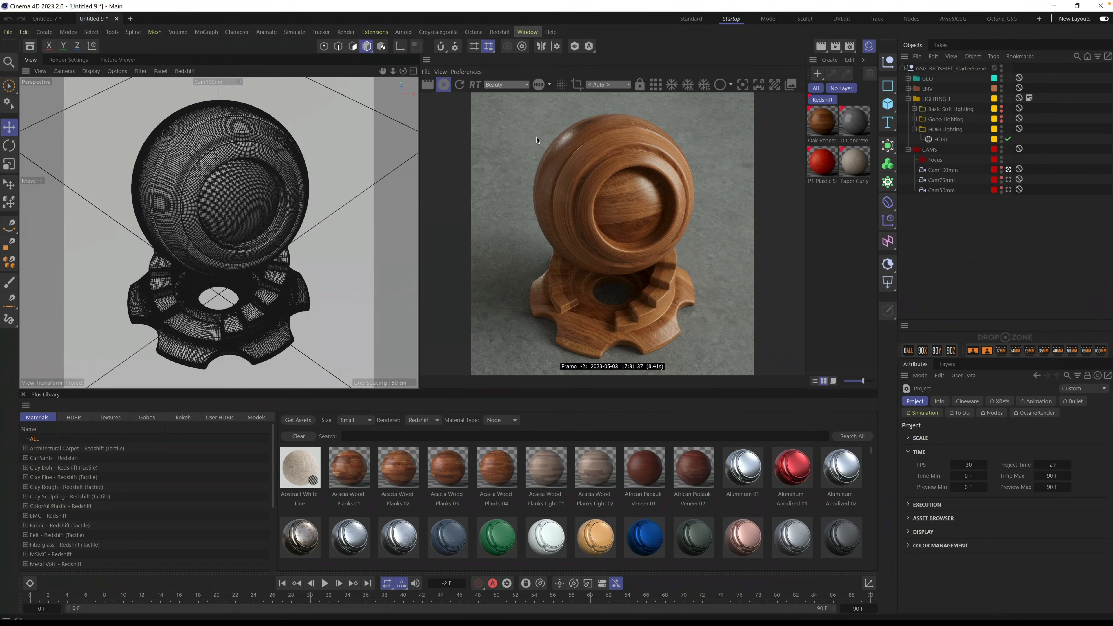
Save the starter scene as the default scene
left_click(532, 32)
mouse_move(580, 52)
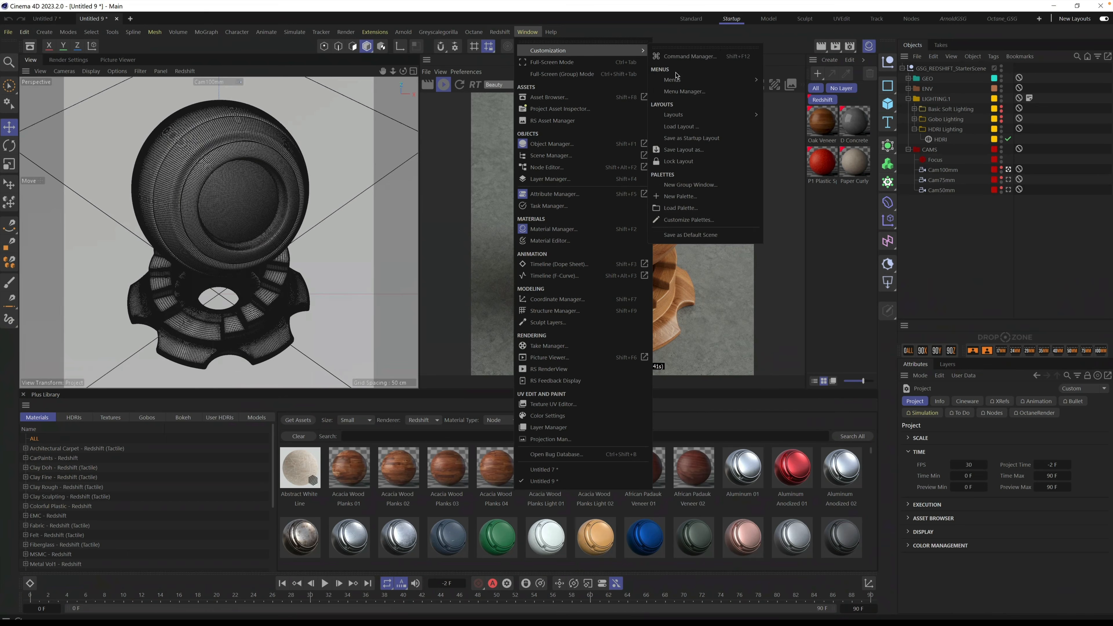
left_click(704, 236)
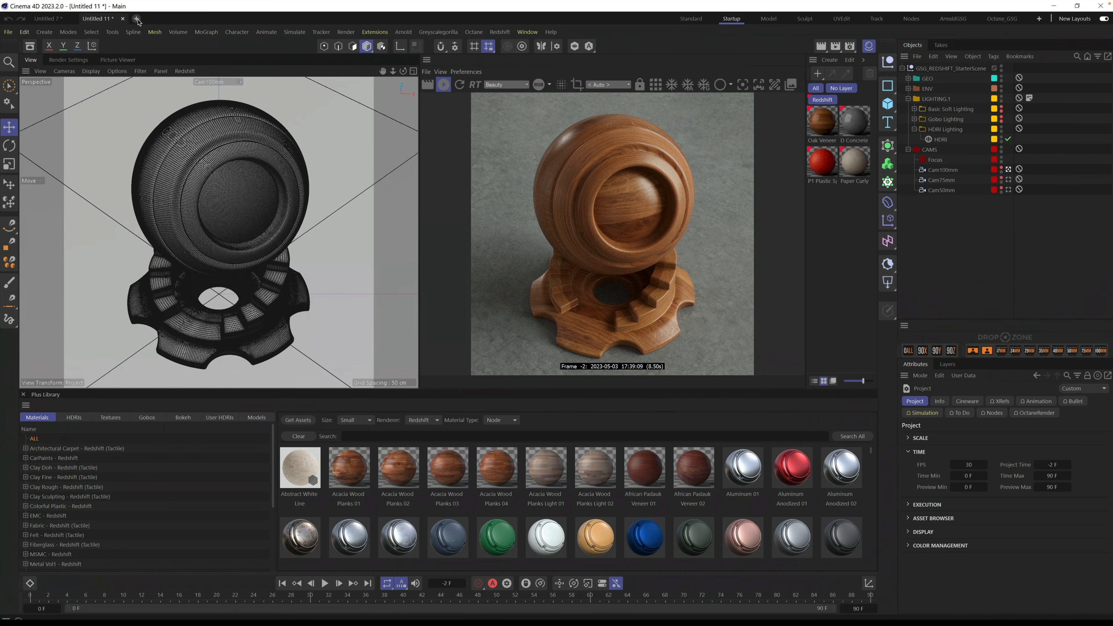
Create a new project from the default scene, remove Cam100mm's protection tag and orbit its view around the shaderball
left_click(137, 21)
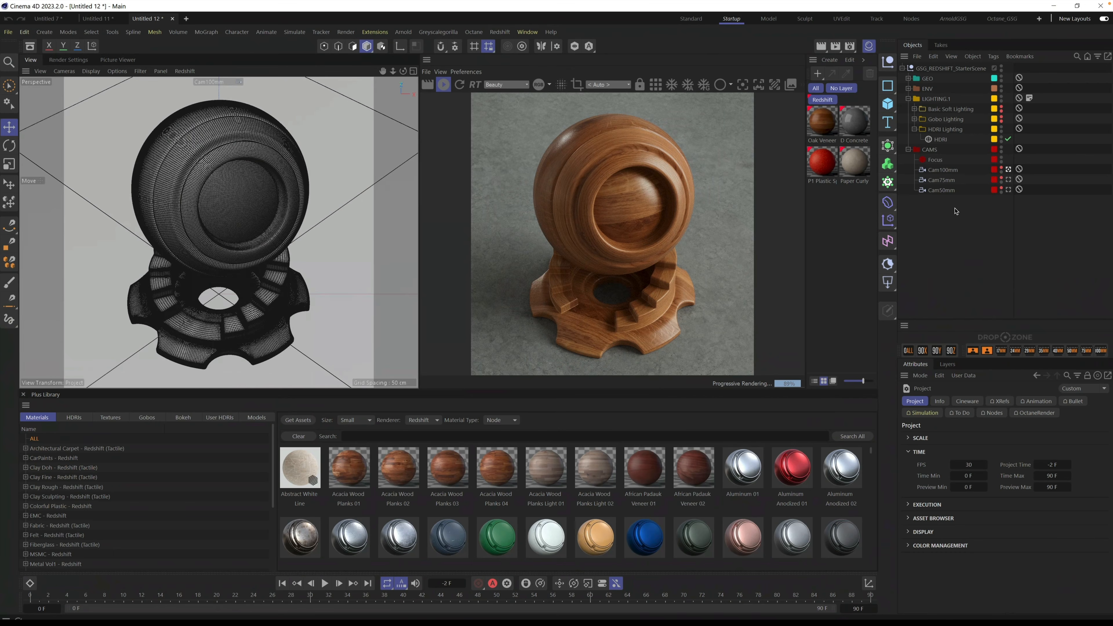
left_click_drag(271, 206, 246, 228, "alt")
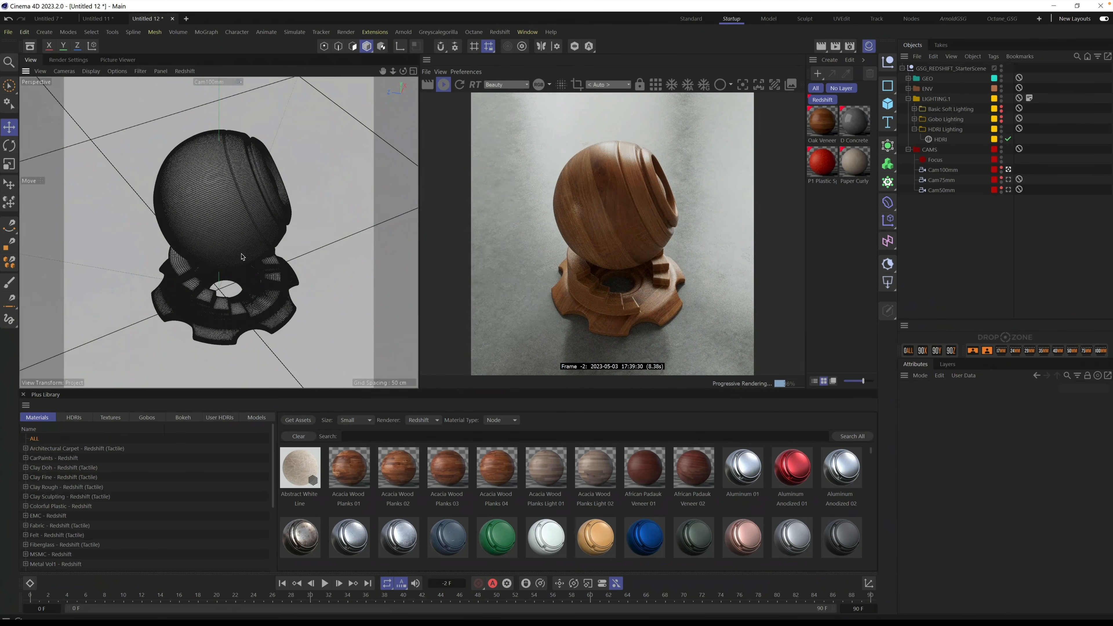
mouse_move(242, 256)
left_mouse_down("alt")
mouse_move(219, 262)
mouse_move(266, 266)
mouse_move(243, 262)
mouse_move(271, 241)
mouse_move(259, 253)
mouse_move(256, 237)
mouse_move(258, 257)
left_mouse_up("alt")
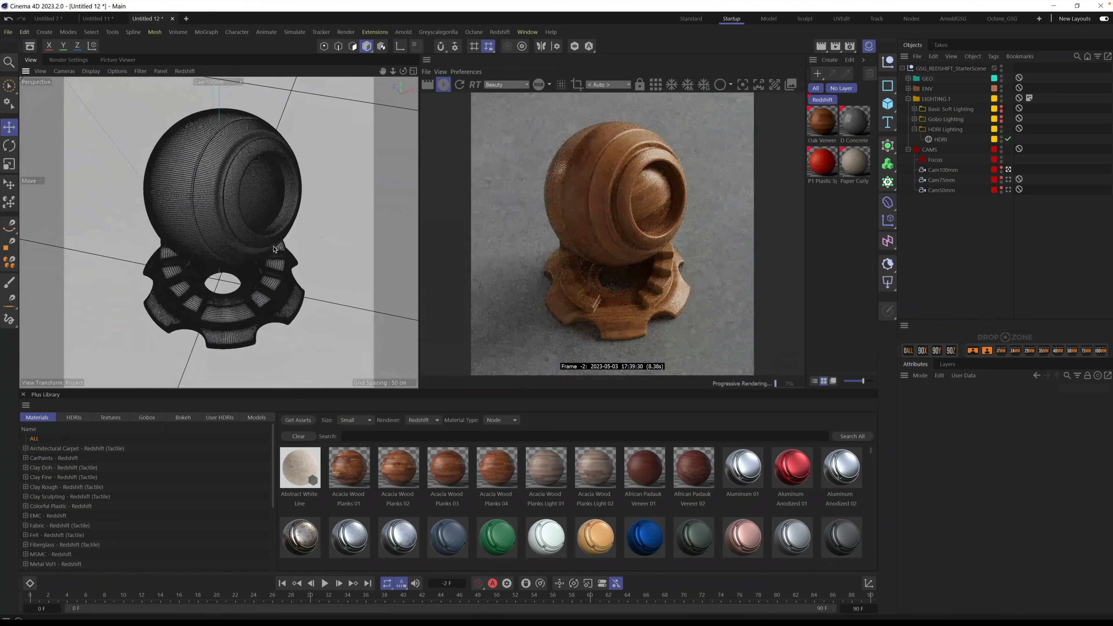